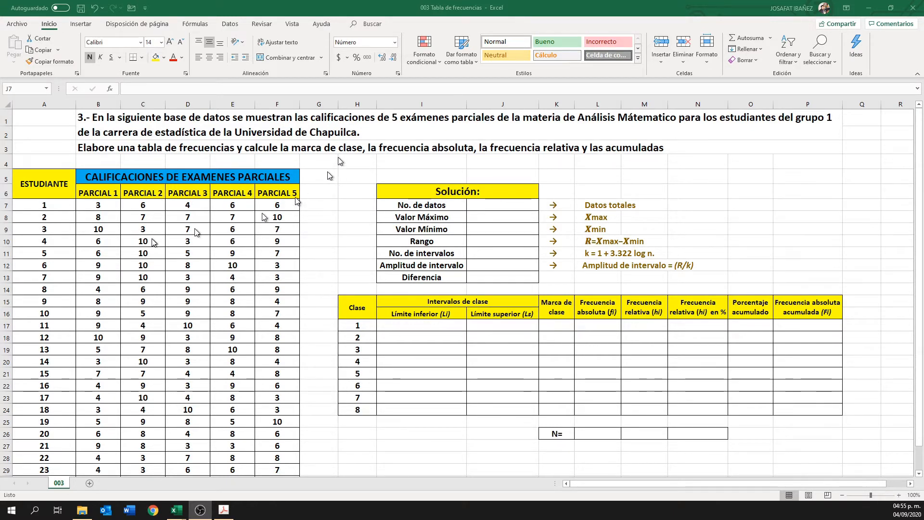
left_click(56, 215)
left_click_drag(98, 197, 277, 195)
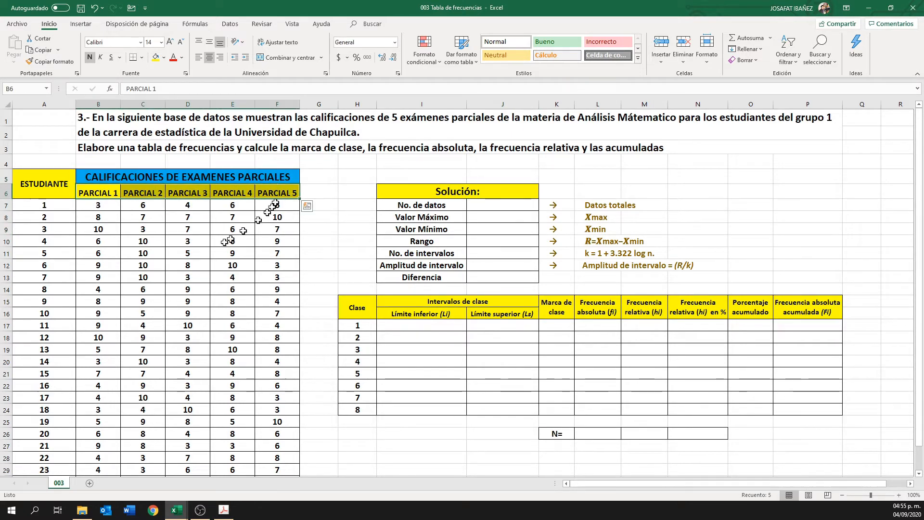
left_click_drag(72, 207, 60, 446)
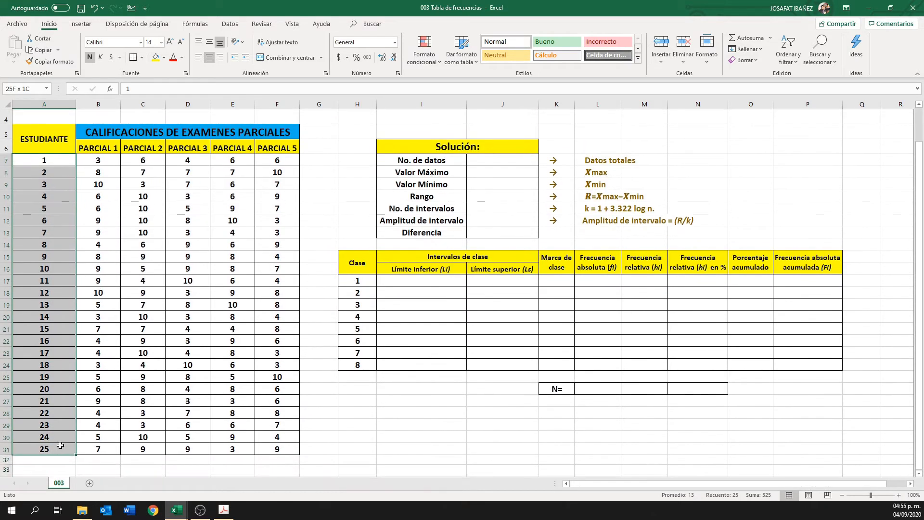
scroll(276, 250, "up", 1)
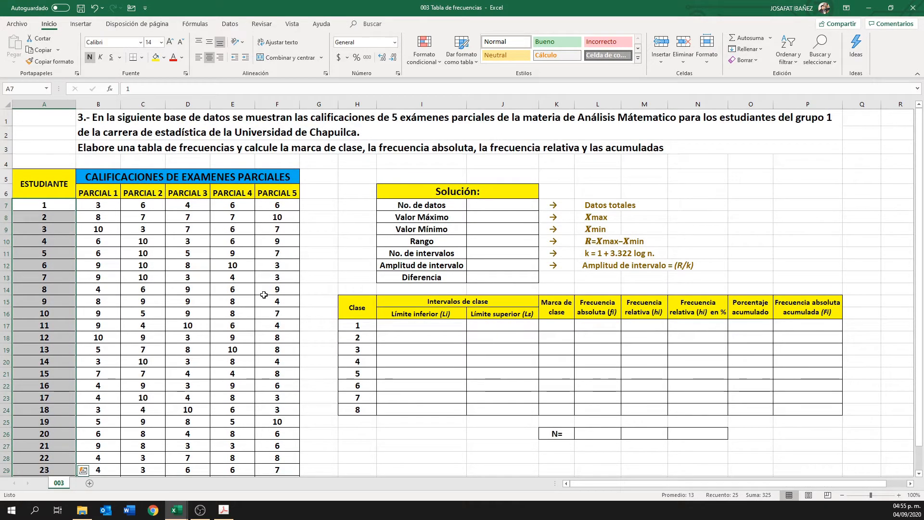
- Calculate the number of data points (No. de datos) in J7 with =CONTAR(B7:F31)
left_click(486, 207)
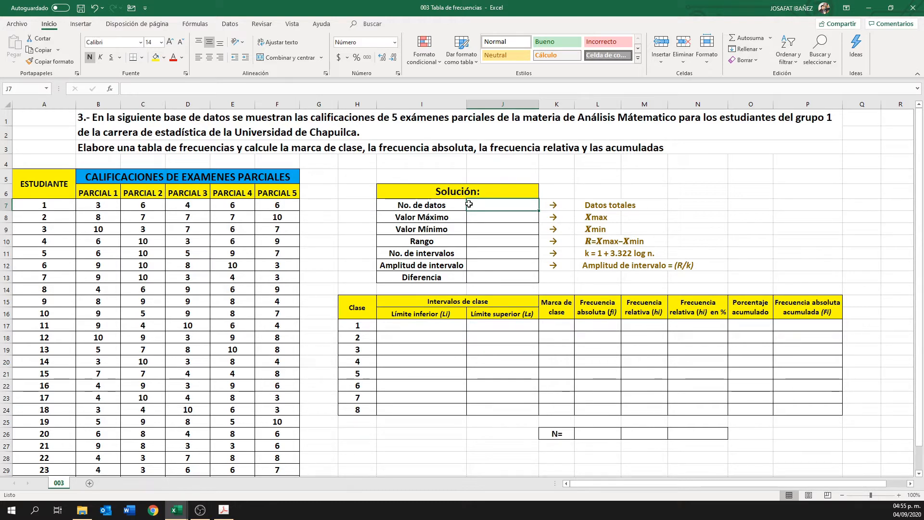
double_click(469, 203)
type("=CON")
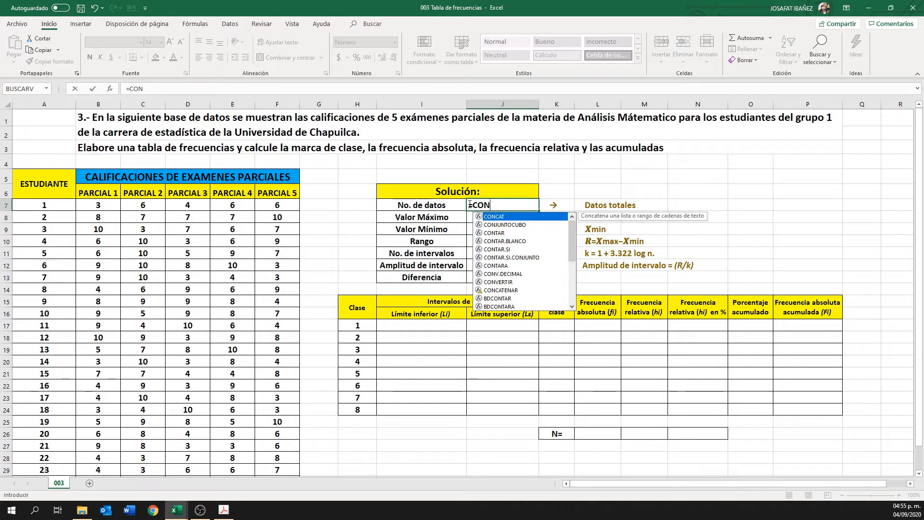
type("TAR")
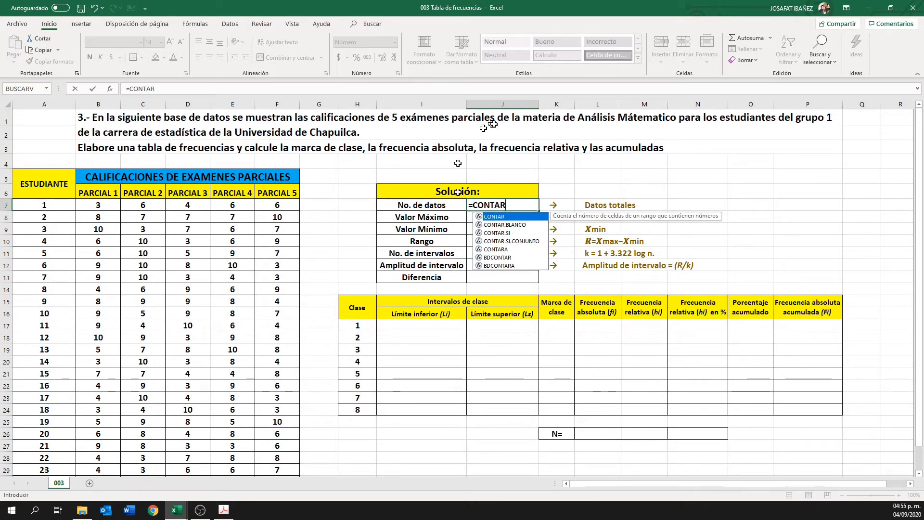
type("(")
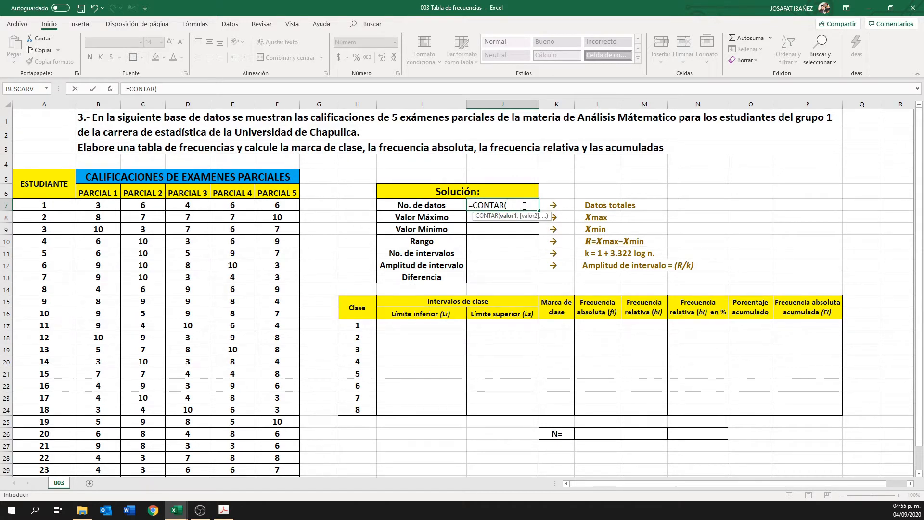
left_click_drag(112, 207, 277, 450)
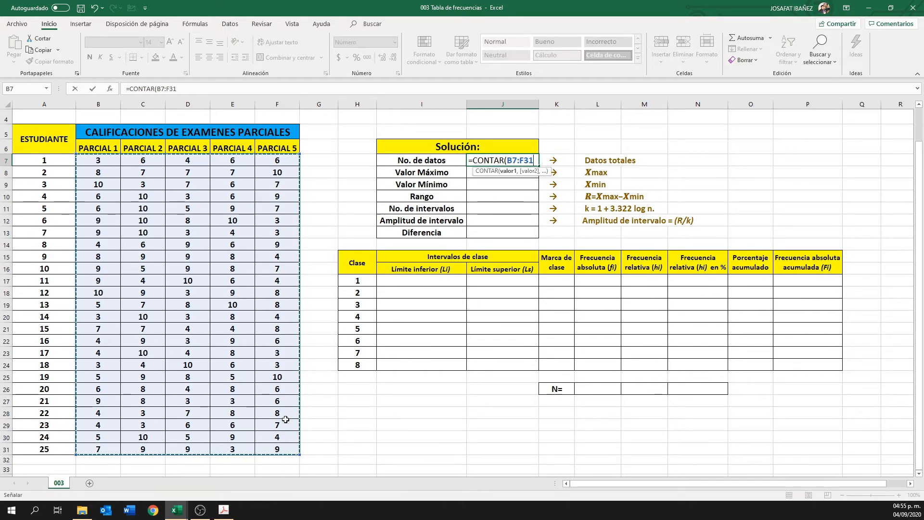
type(")")
key("Return")
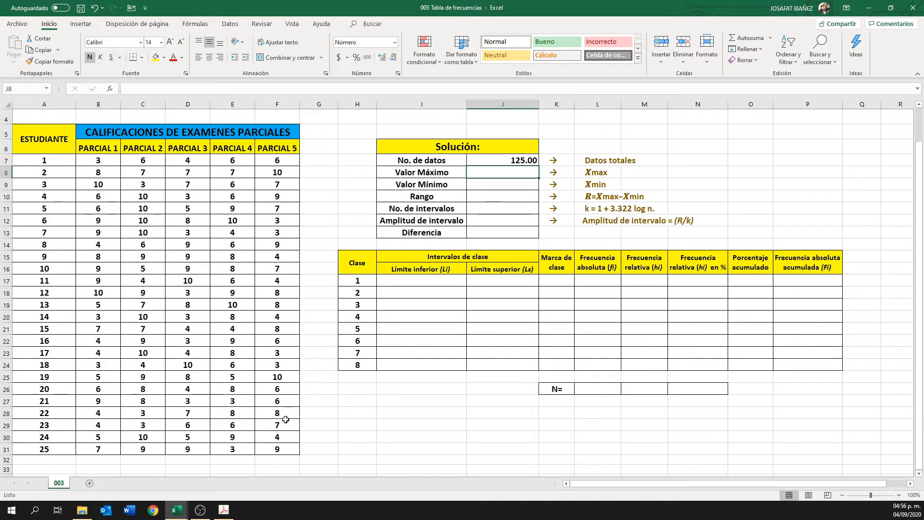
- Calculate the maximum value (Valor Máximo) of all the grades in J8 with =MAX(B7:F31)
type("=")
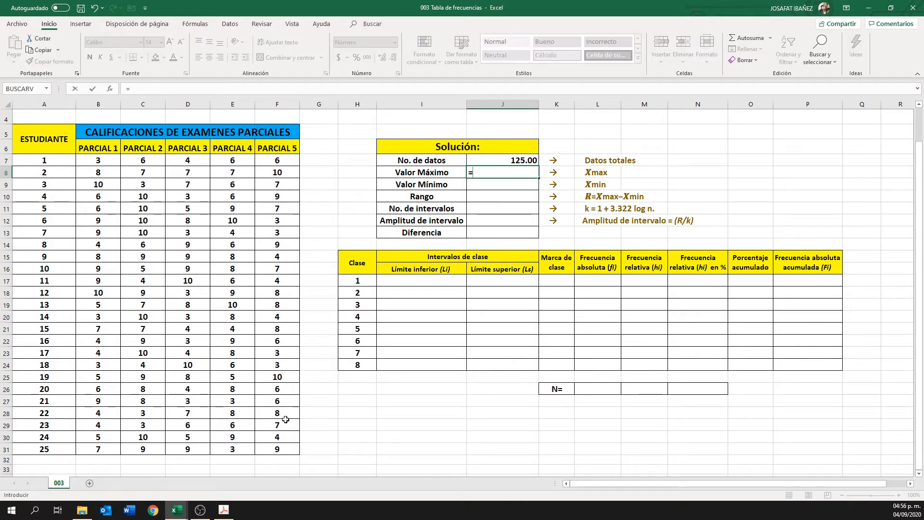
type("MAX")
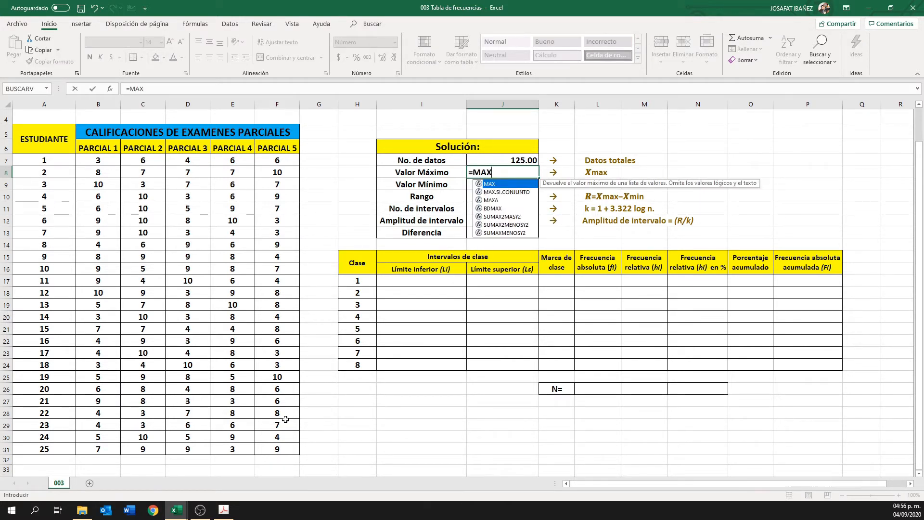
type("(")
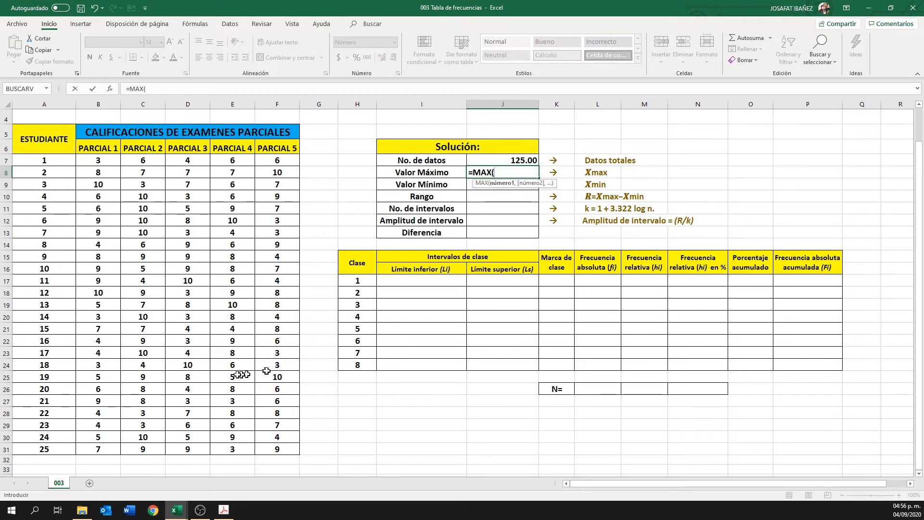
left_click_drag(112, 162, 281, 449)
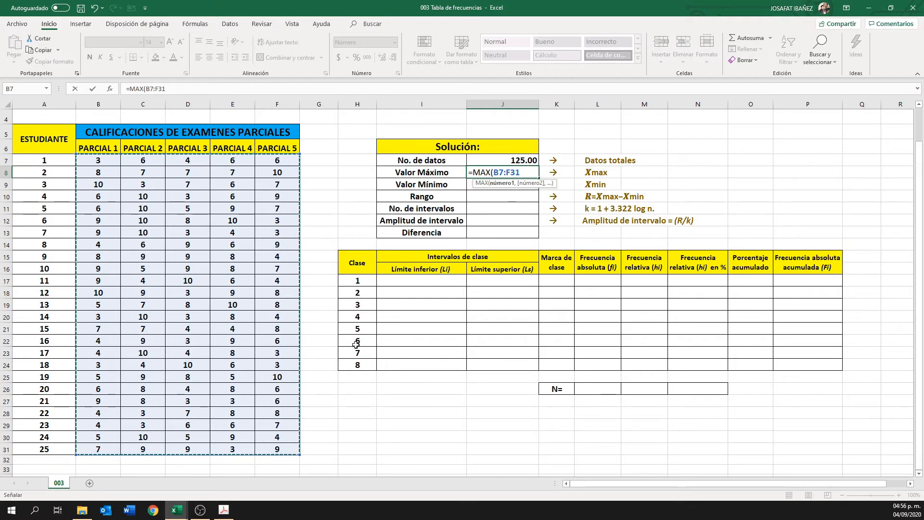
type(")")
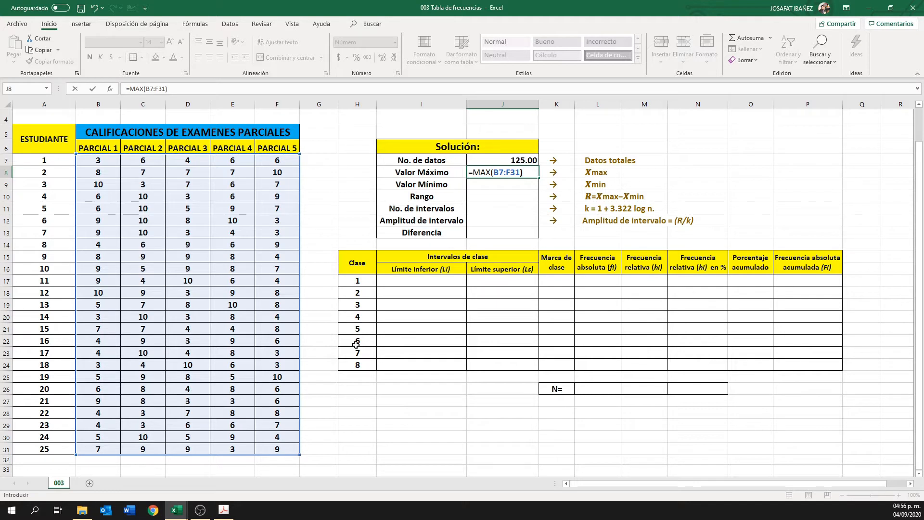
key("Return")
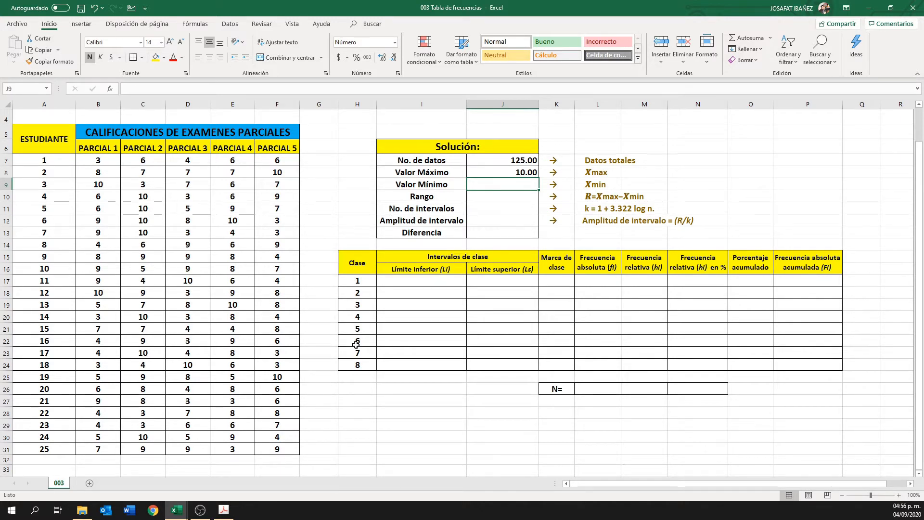
- Calculate the minimum value (Valor Mínimo) of all the grades in J9 with =MIN(B7:F31)
type("=")
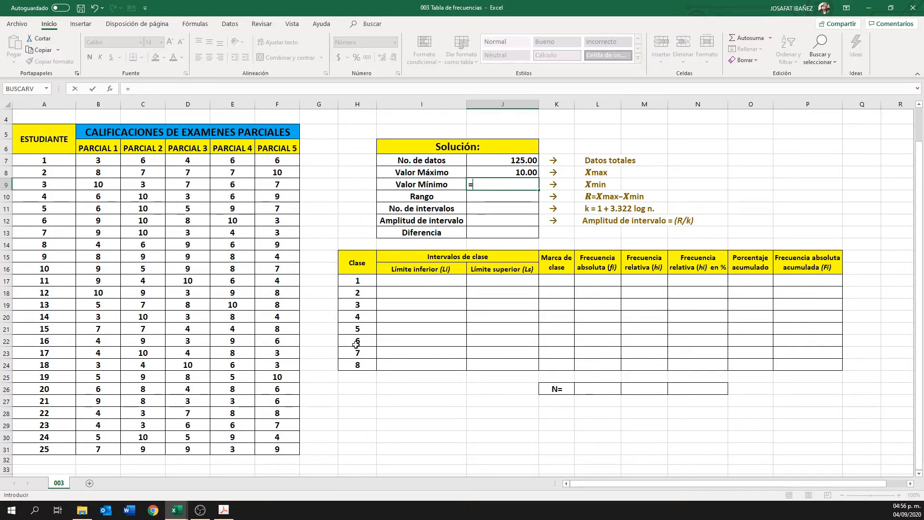
type("MIN")
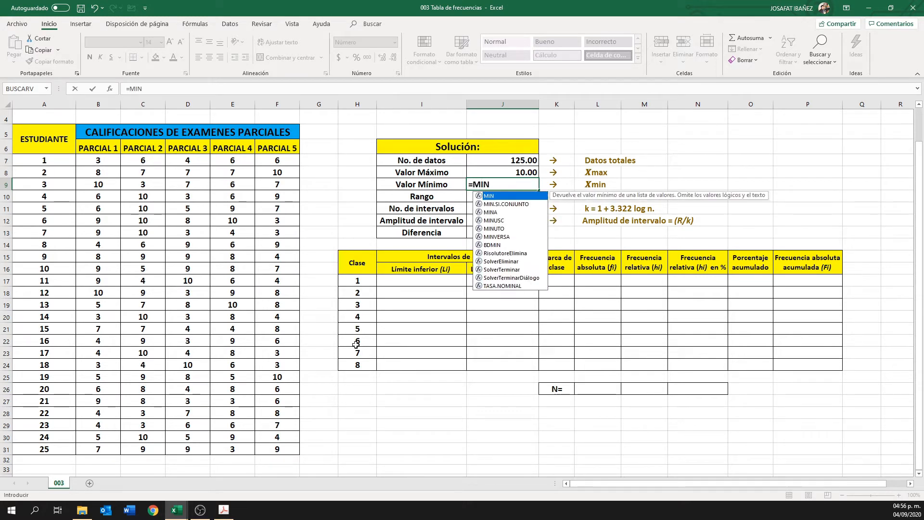
double_click(491, 196)
left_click_drag(107, 163, 276, 442)
type(")")
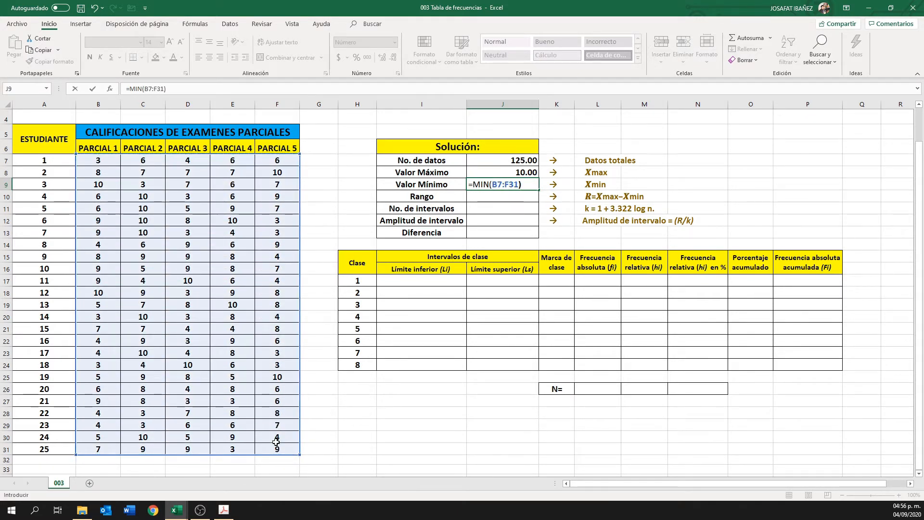
key("Return")
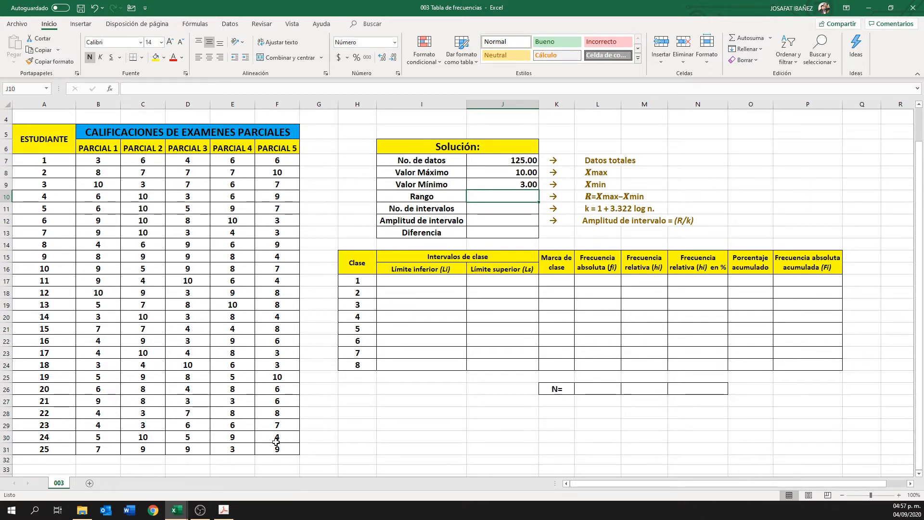
- Calculate the range (Rango) in J10 as maximum minus minimum with =J8-J9
type("=")
key("Up")
key("Up")
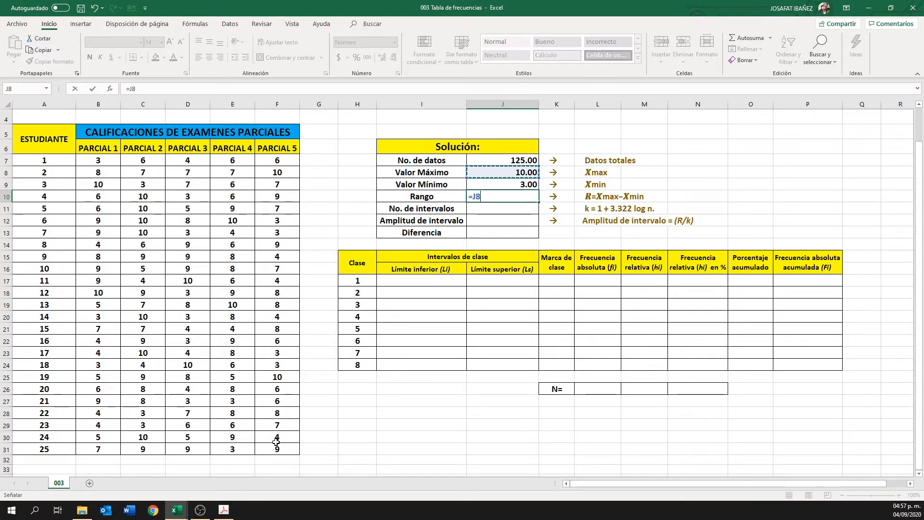
type("-")
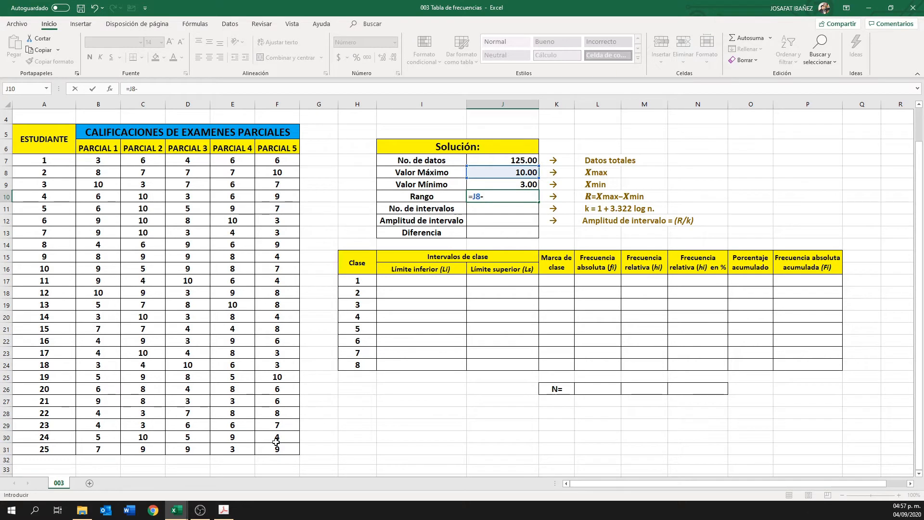
key("Up")
key("Return")
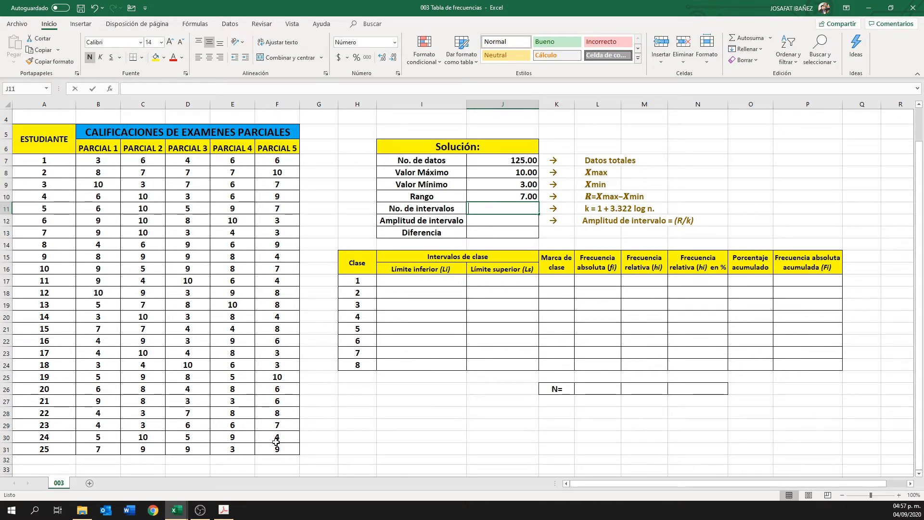
- Calculate the number of intervals (No. de intervalos) in J11 with =1+3.322*LOG10(J7)
type("=")
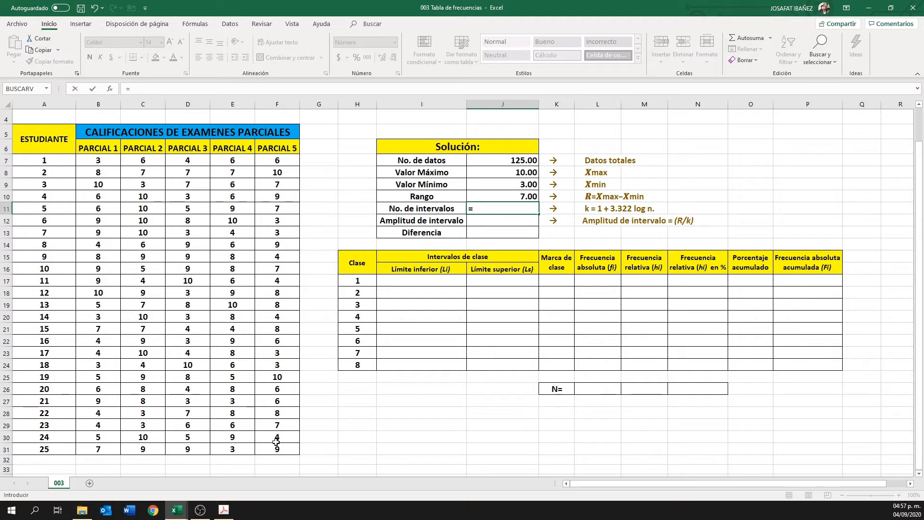
type("1+3.322*LOG")
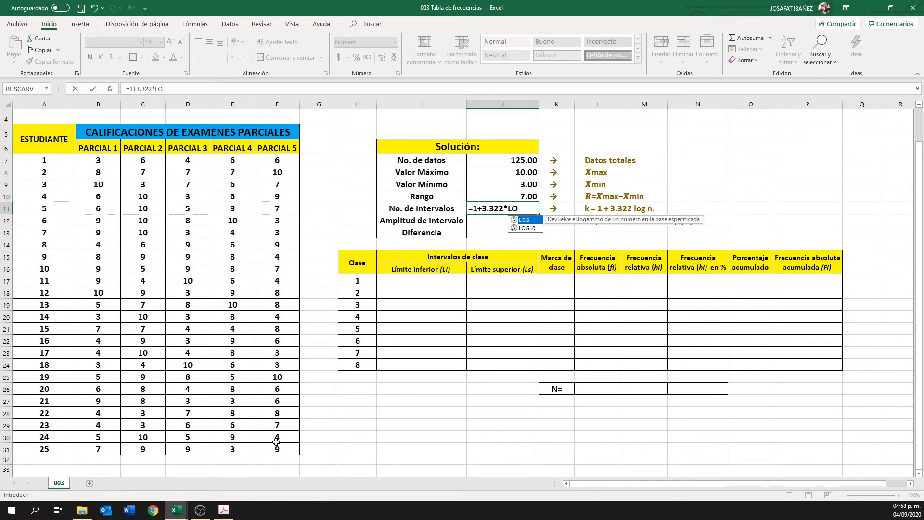
double_click(530, 228)
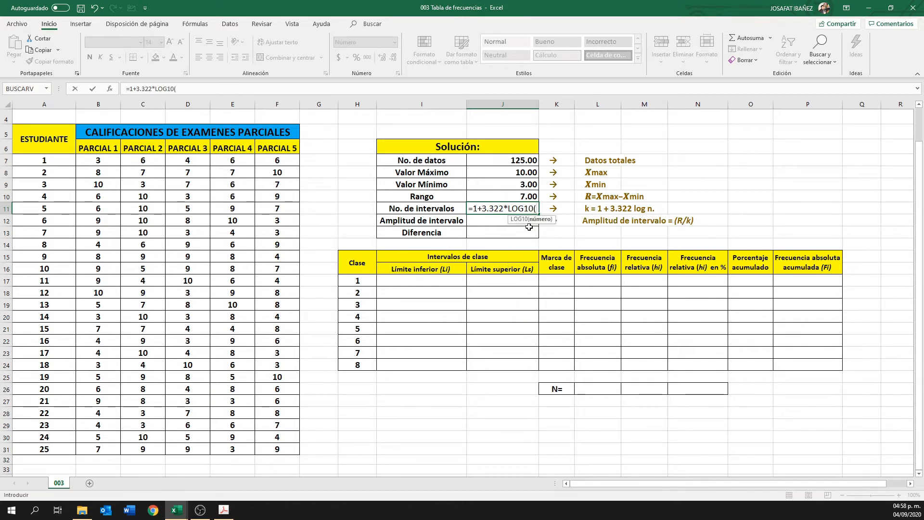
left_click(496, 162)
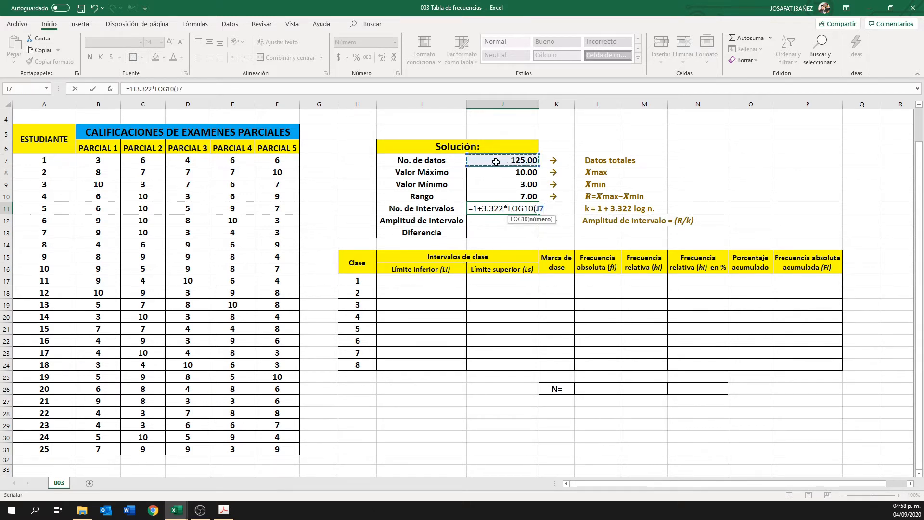
type(")")
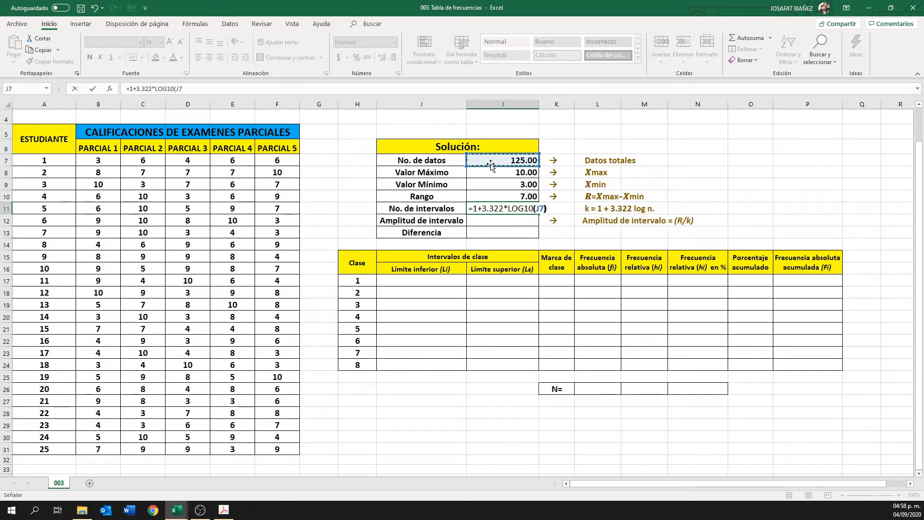
key("Return")
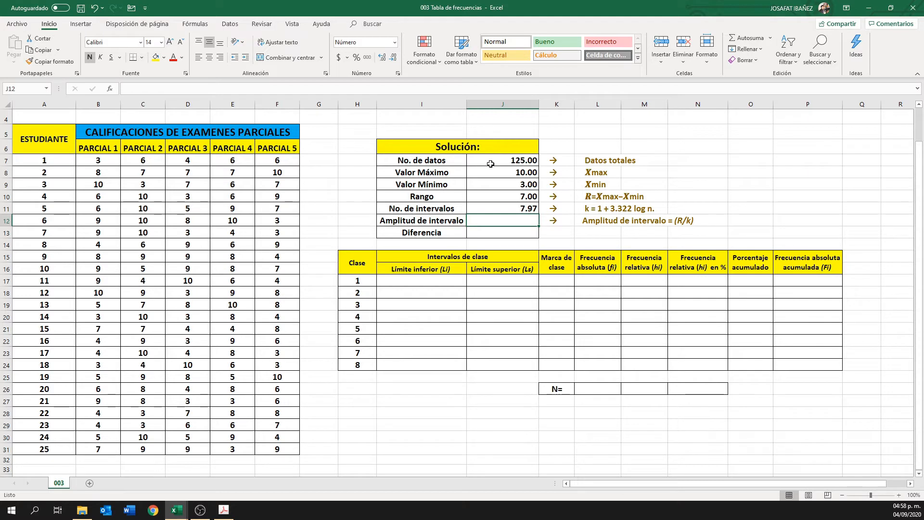
- Round the number of intervals in J11 up to zero decimals with =REDONDEAR.MAS((1+3.322*LOG10(J7)),0)
key("Up")
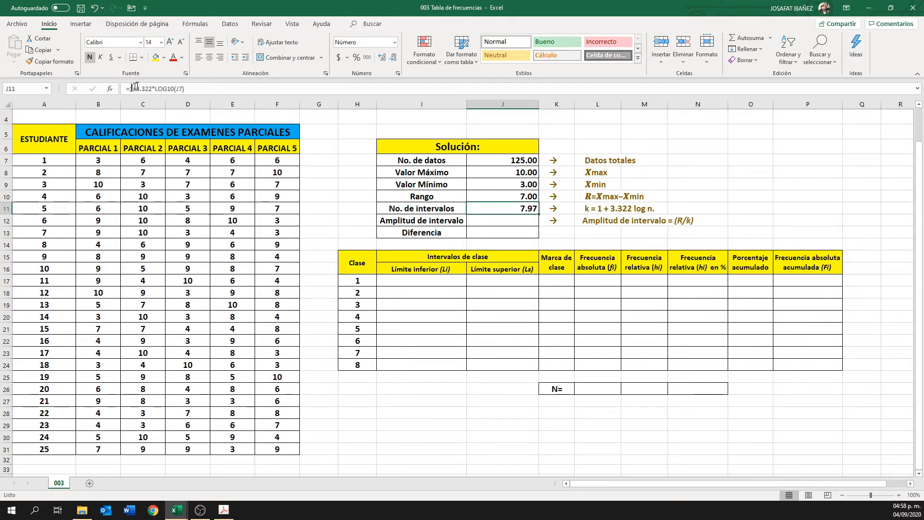
left_click(192, 87)
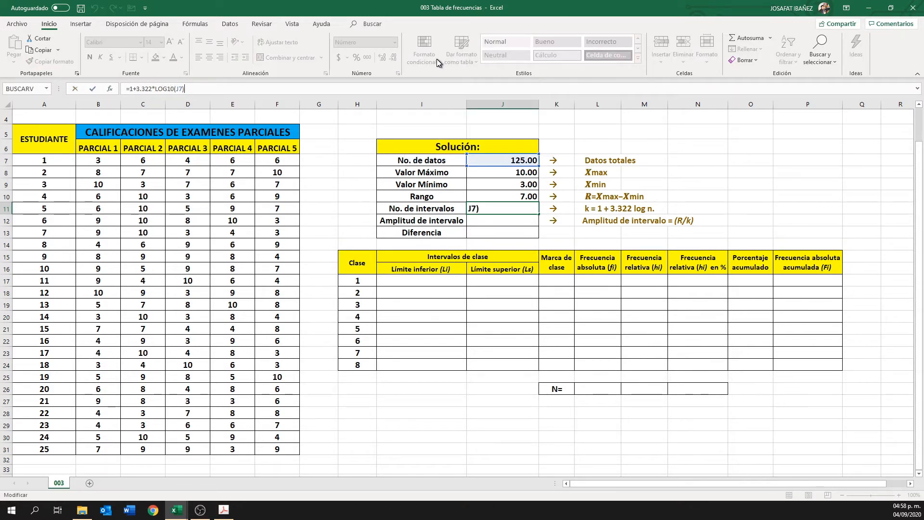
type(")")
left_click(131, 89)
type("(")
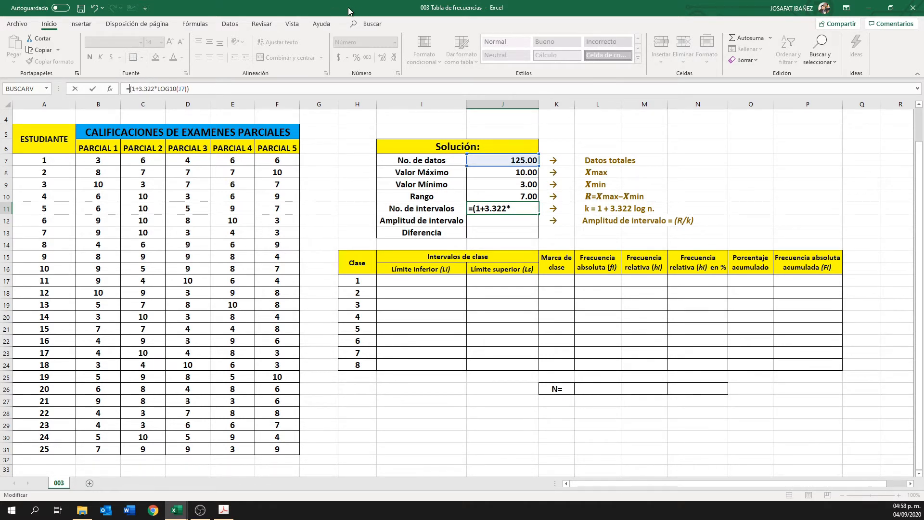
type("REDONDE")
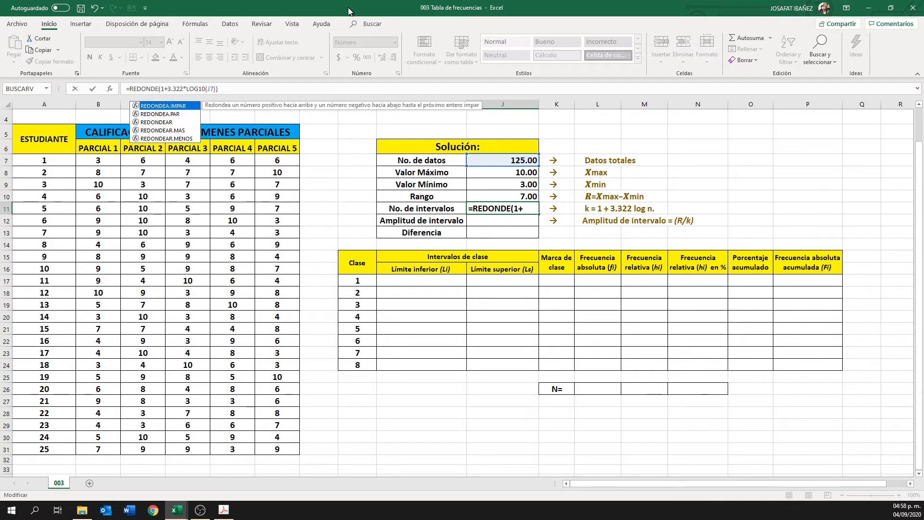
left_click(174, 131)
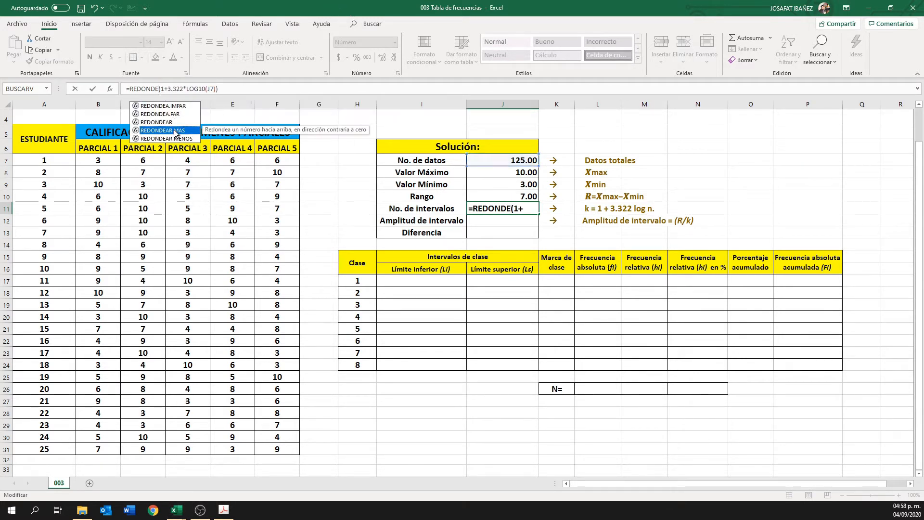
double_click(175, 131)
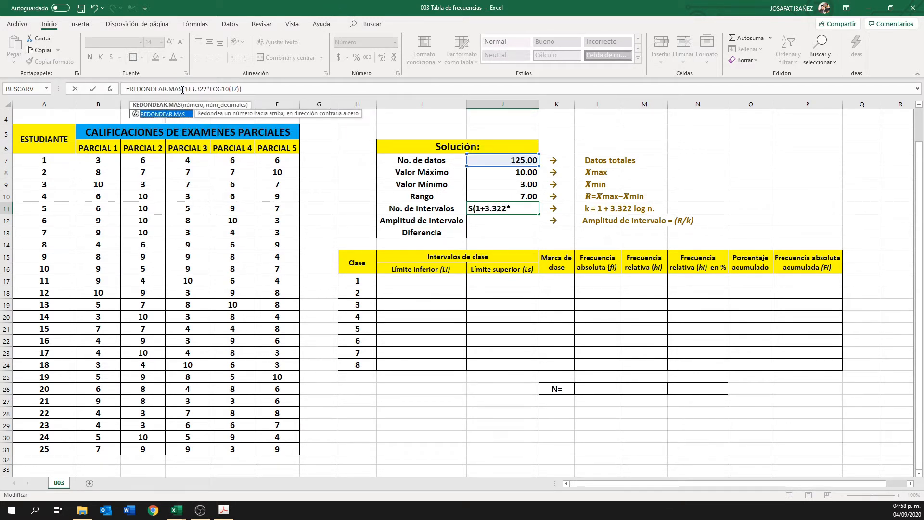
type("(")
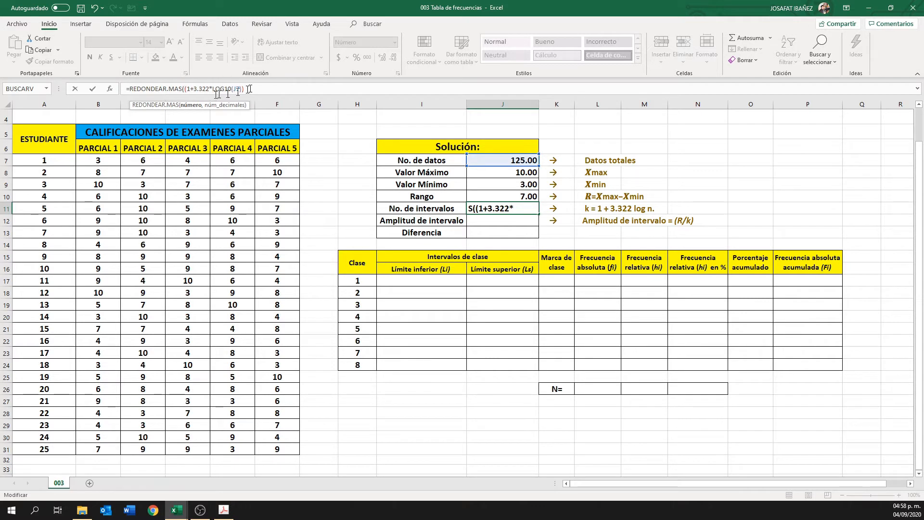
type(",0")
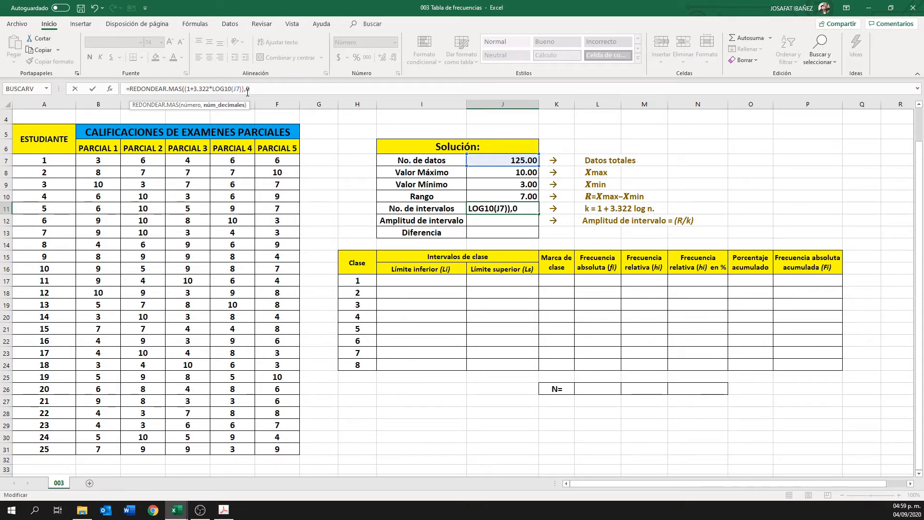
type(")")
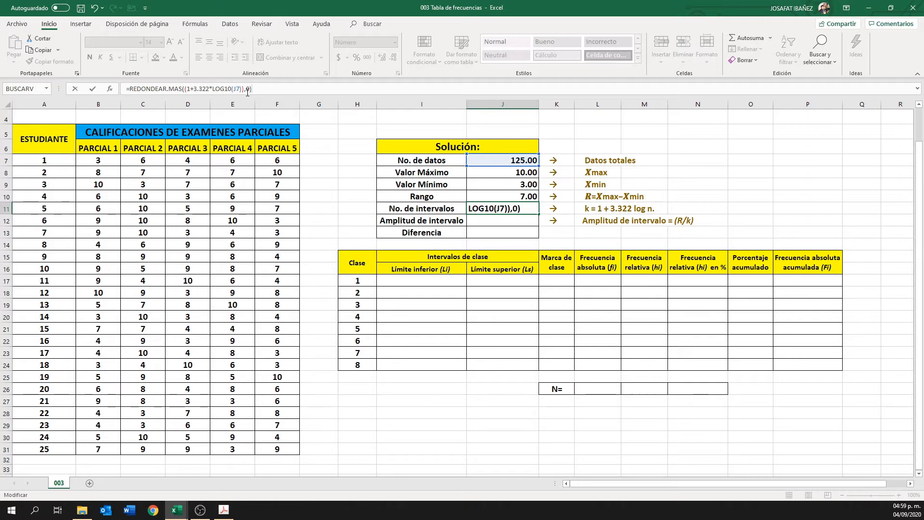
key("Return")
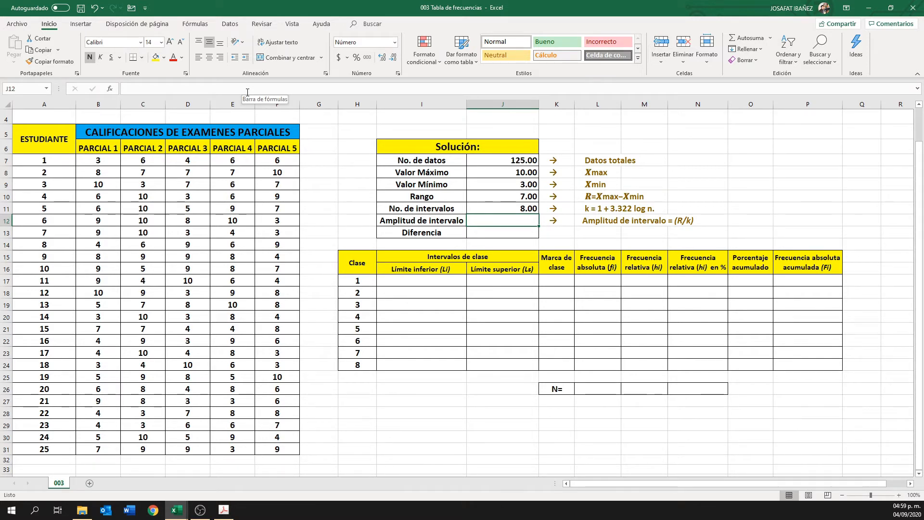
- Calculate the interval width (Amplitud de intervalo) in J12 as range divided by number of intervals with =J10/J11
type("=")
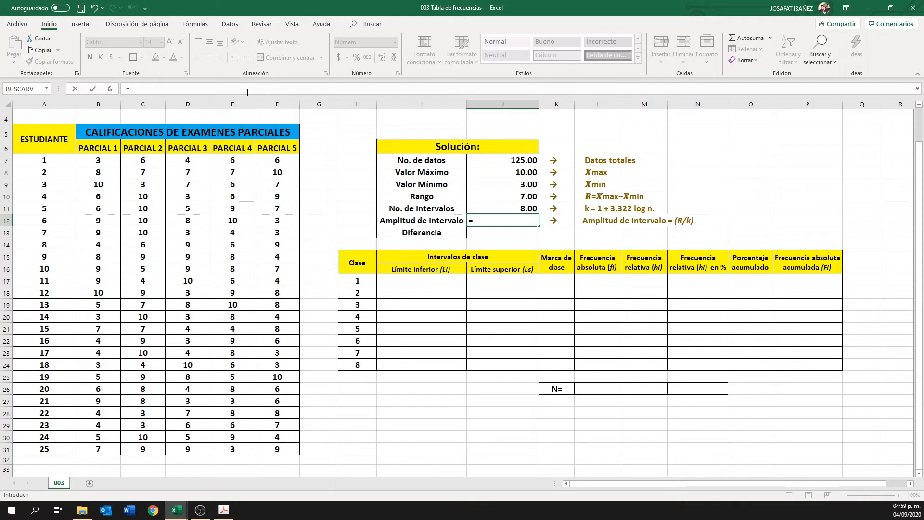
key("Up")
key("Up")
type("/")
key("Up")
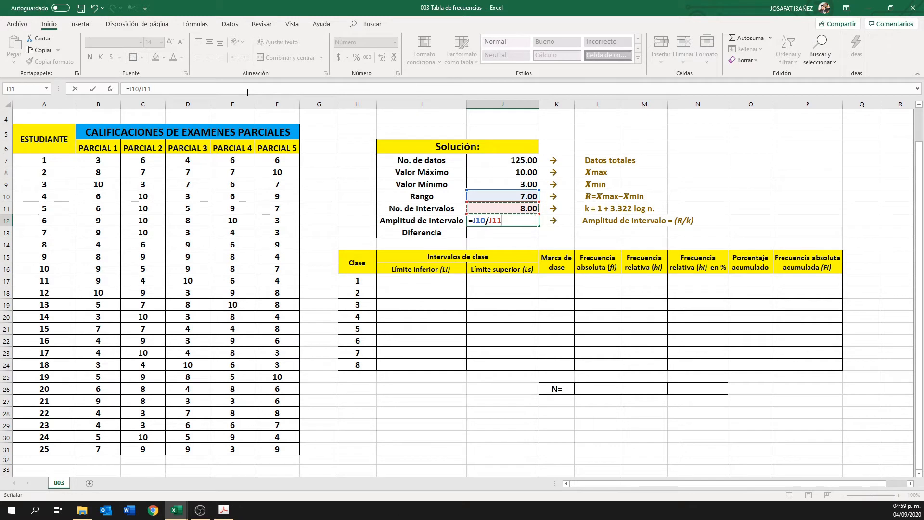
key("Return")
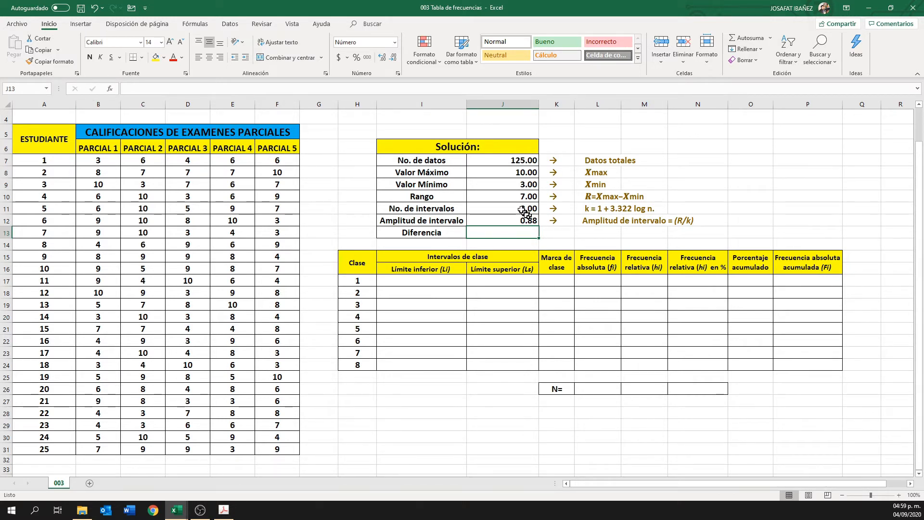
- Set the lower limit of class 1 in I17 equal to the minimum value with =J9
left_click_drag(357, 280, 358, 360)
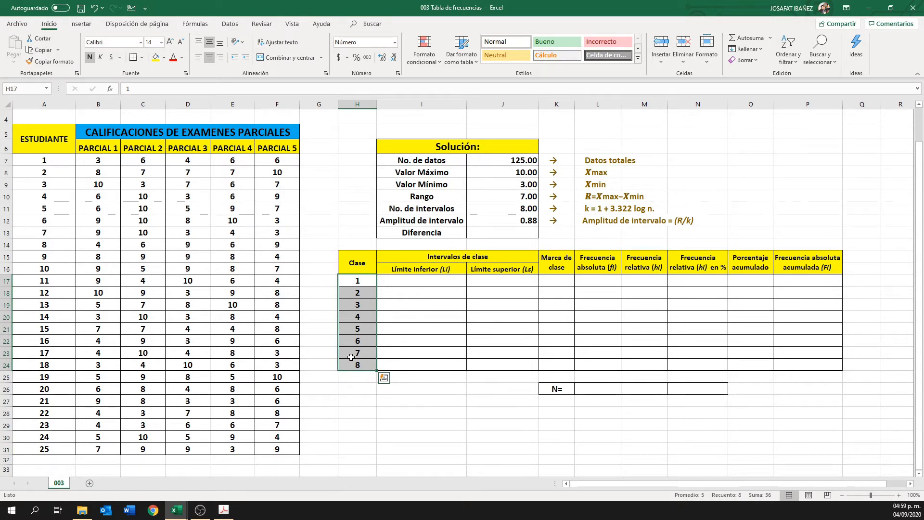
left_click(435, 284)
type("=")
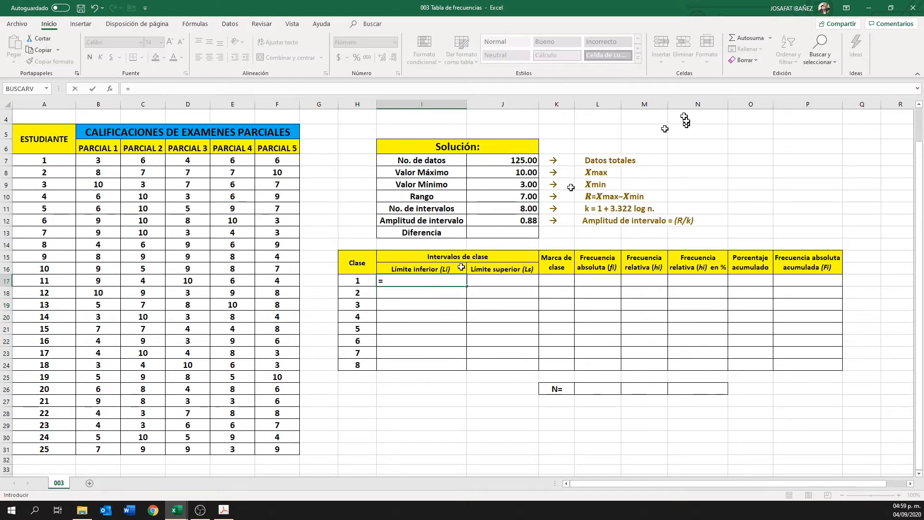
left_click(502, 189)
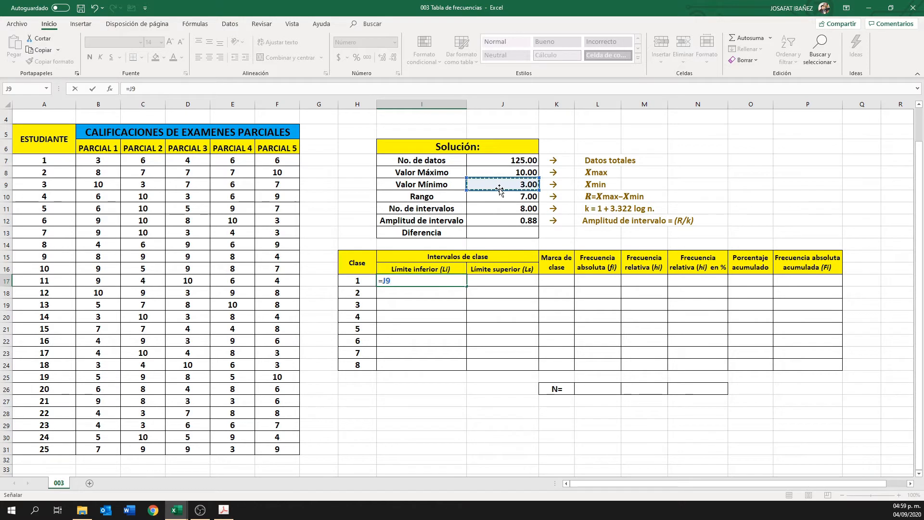
key("Return")
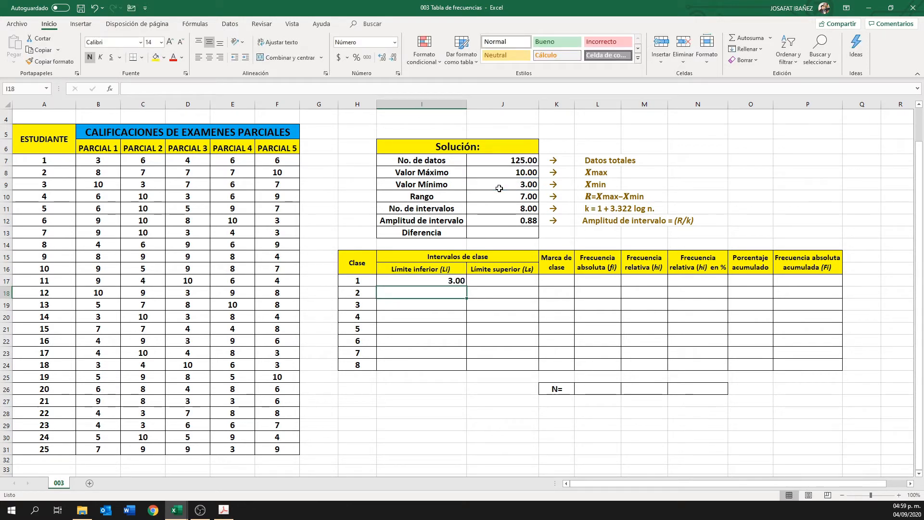
- Calculate the upper limit of class 1 in J17 as its lower limit plus the interval width with =I17+J12
left_click(496, 280)
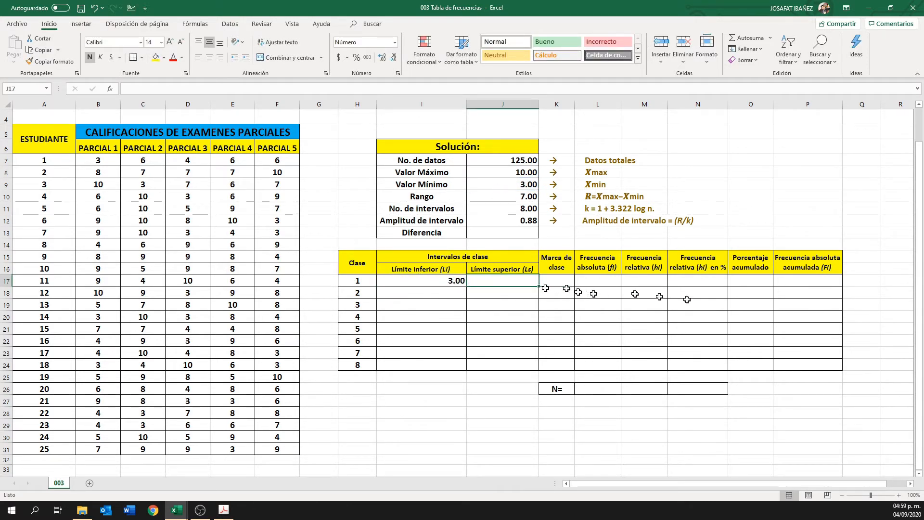
type("=")
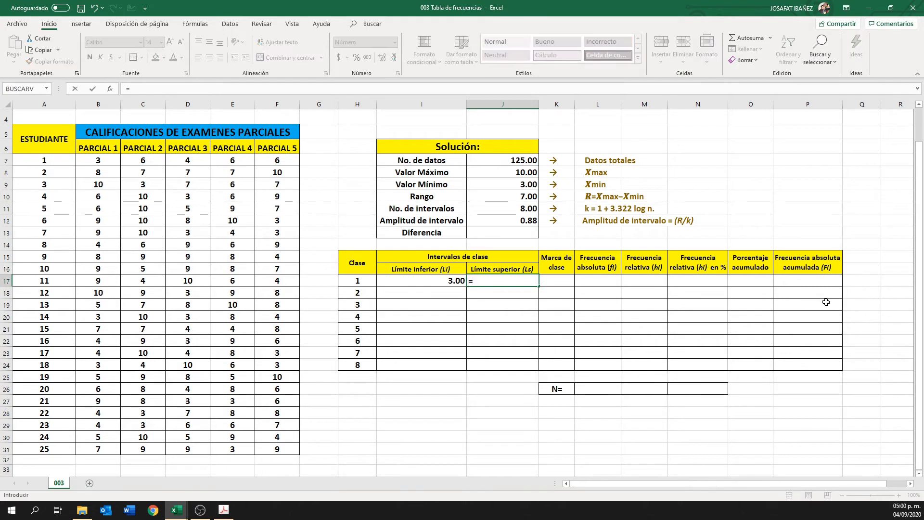
key("Left")
type("+")
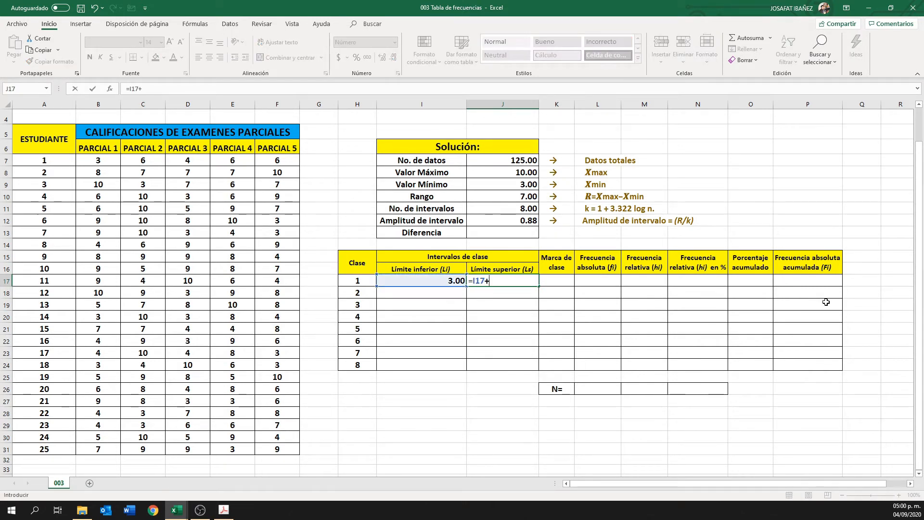
left_click(519, 220)
key("Return")
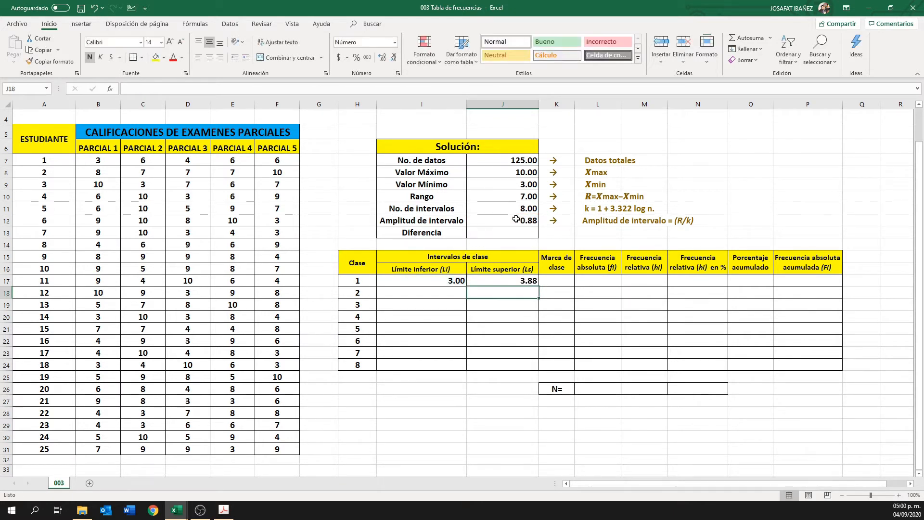
- Set the lower limit of class 2 in I18 equal to the upper limit of class 1 with =J17
left_click(440, 292)
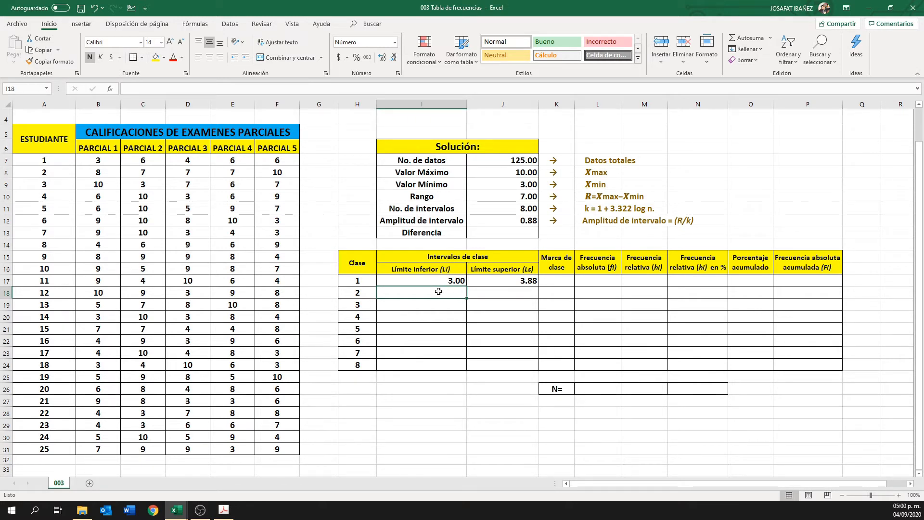
type("=")
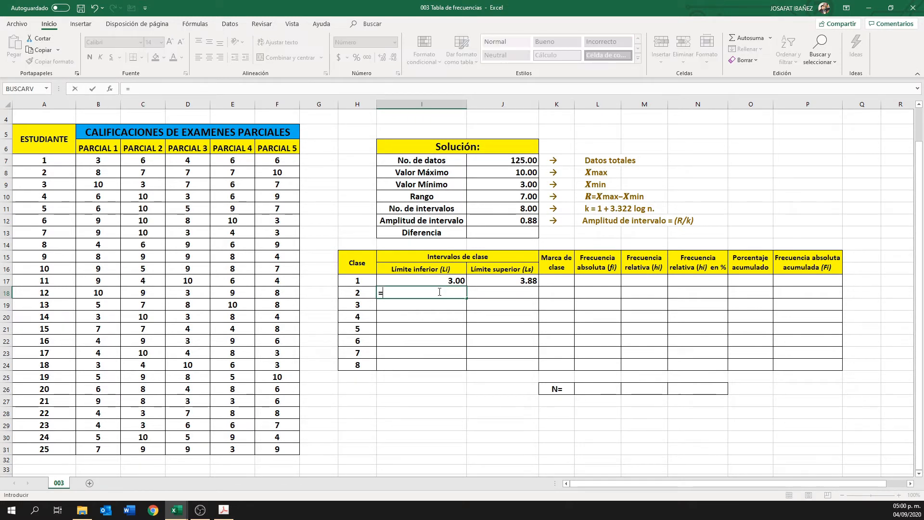
left_click(506, 283)
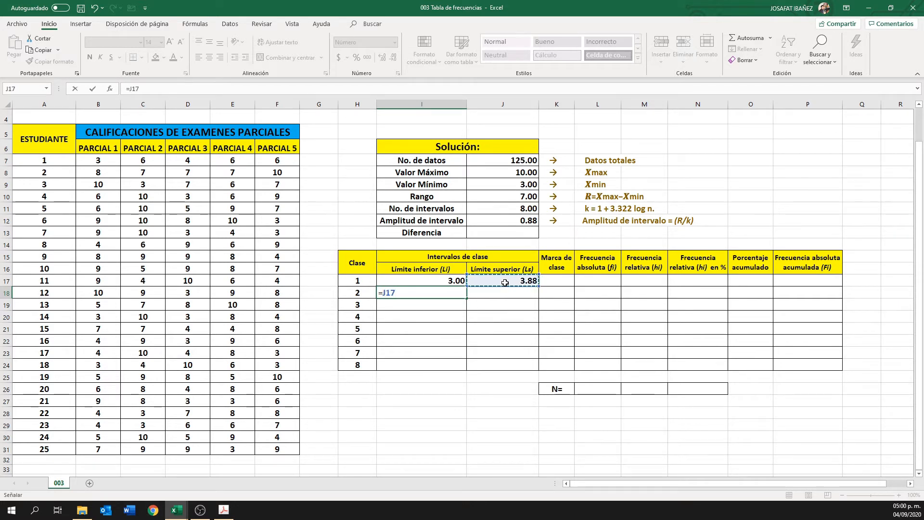
key("Return")
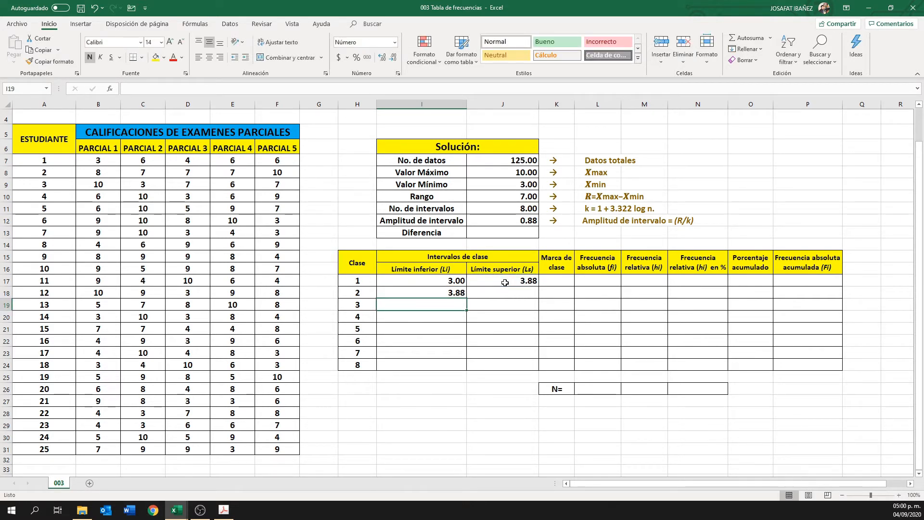
- Calculate the upper limit of class 2 in J18 as its lower limit plus the interval width with =I18+J12
left_click(499, 295)
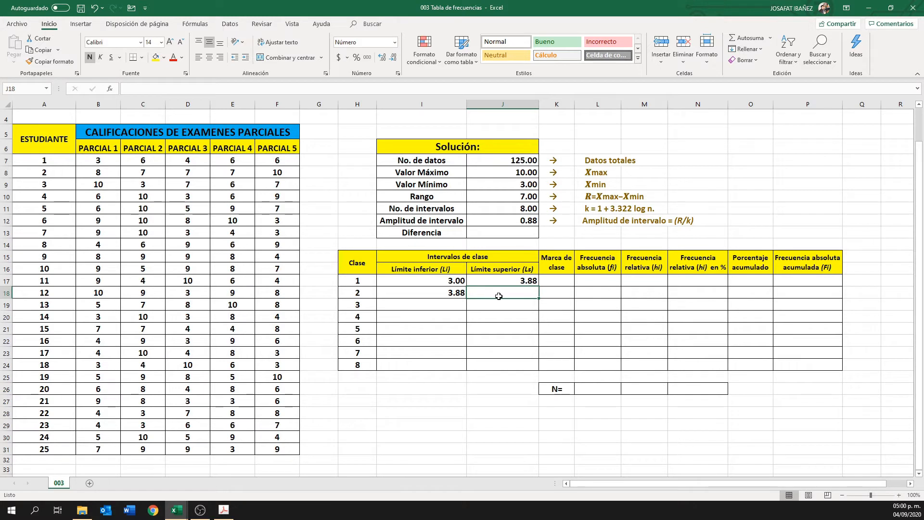
type("=")
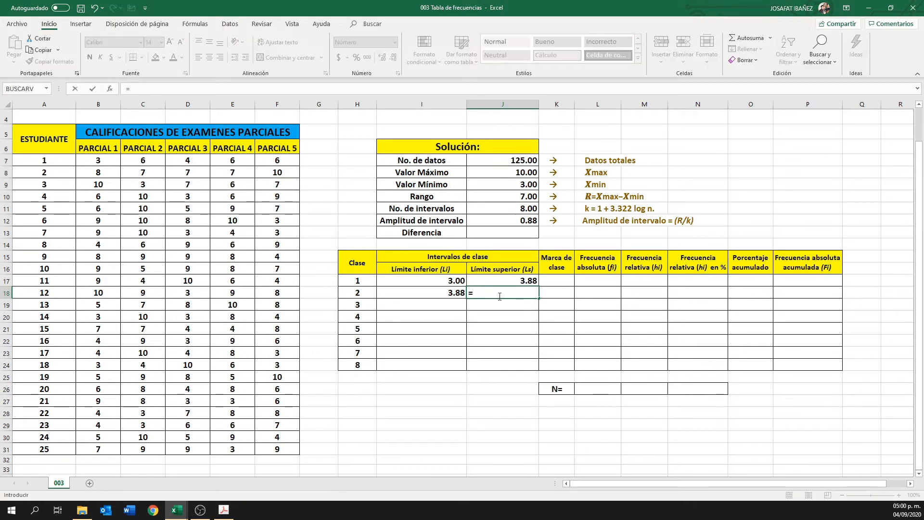
key("Left")
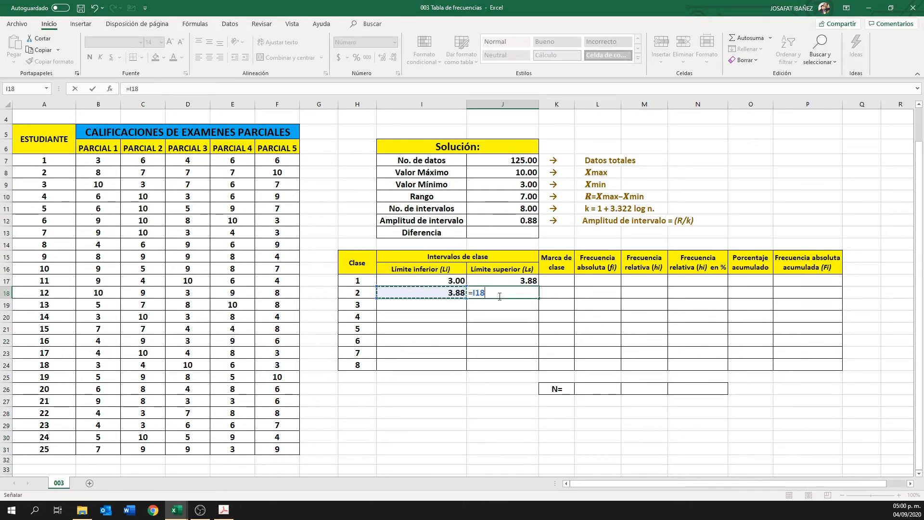
type("+")
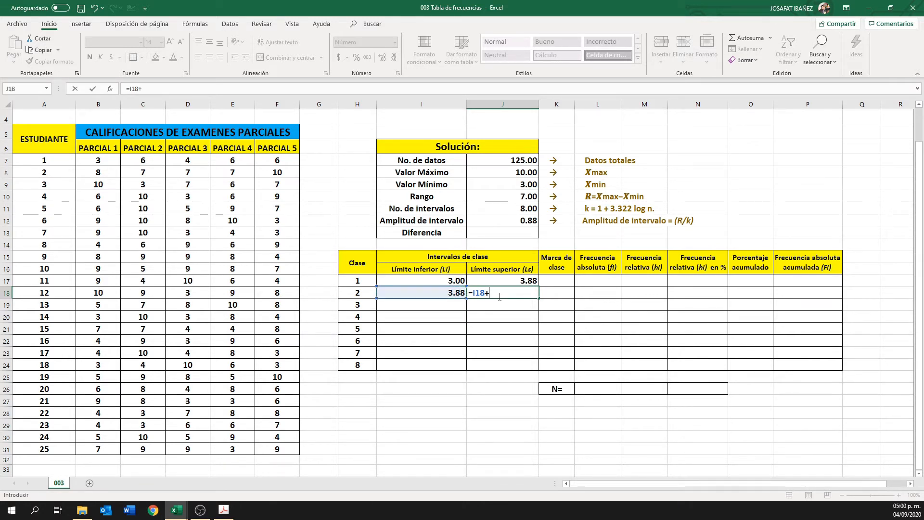
left_click(510, 222)
key("Return")
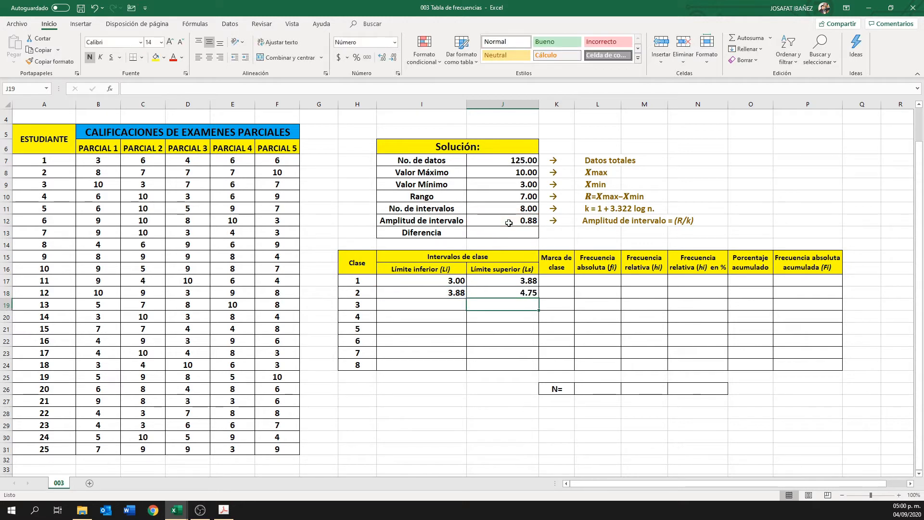
left_click(454, 292)
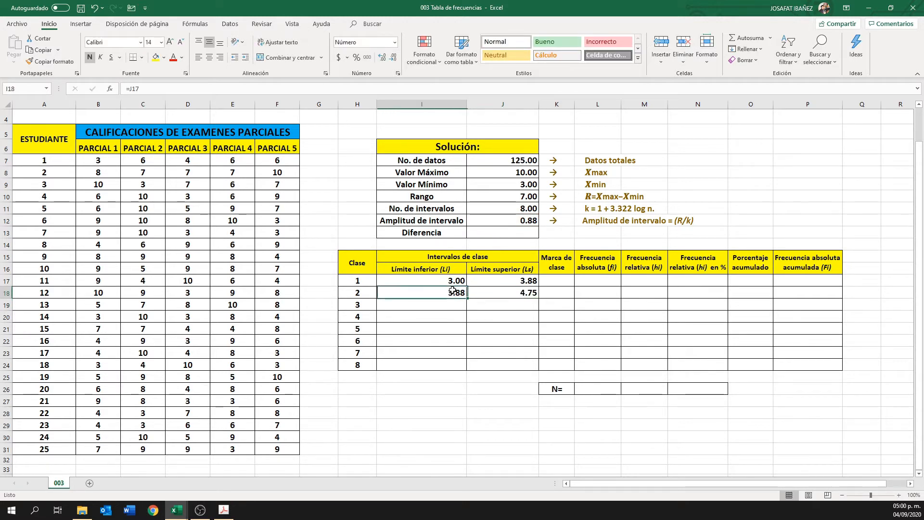
left_click(449, 304)
type("=")
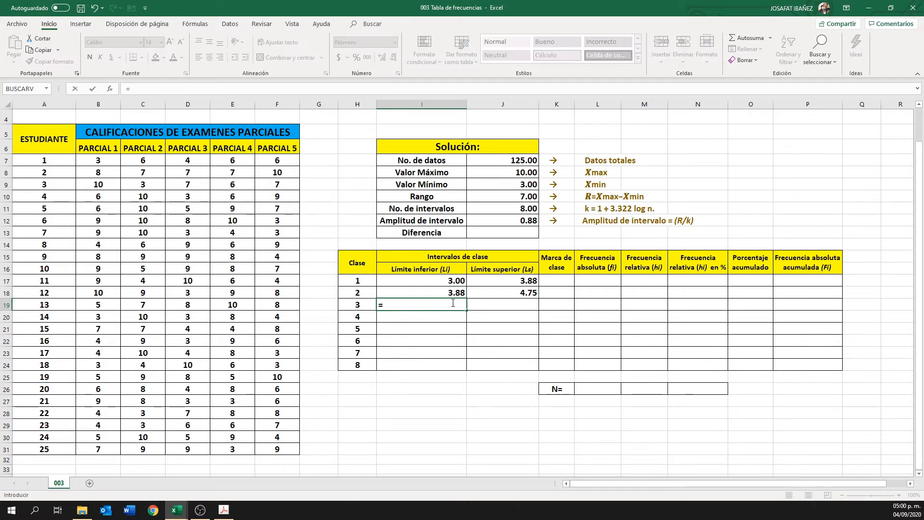
left_click(527, 293)
key("Return")
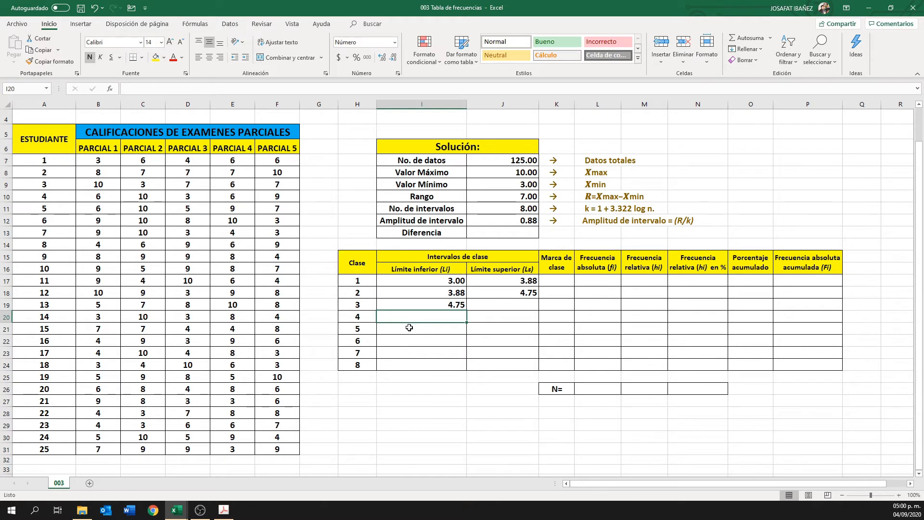
left_click(447, 303)
key("Delete")
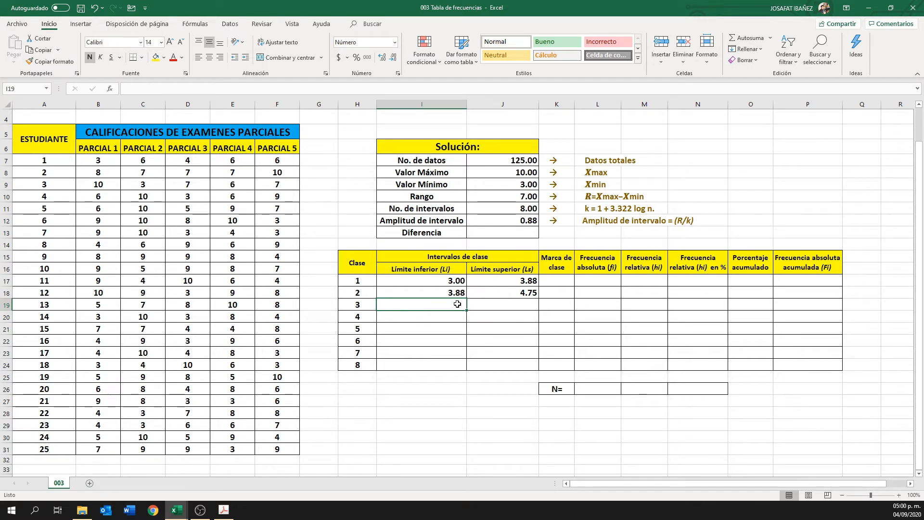
left_click(450, 293)
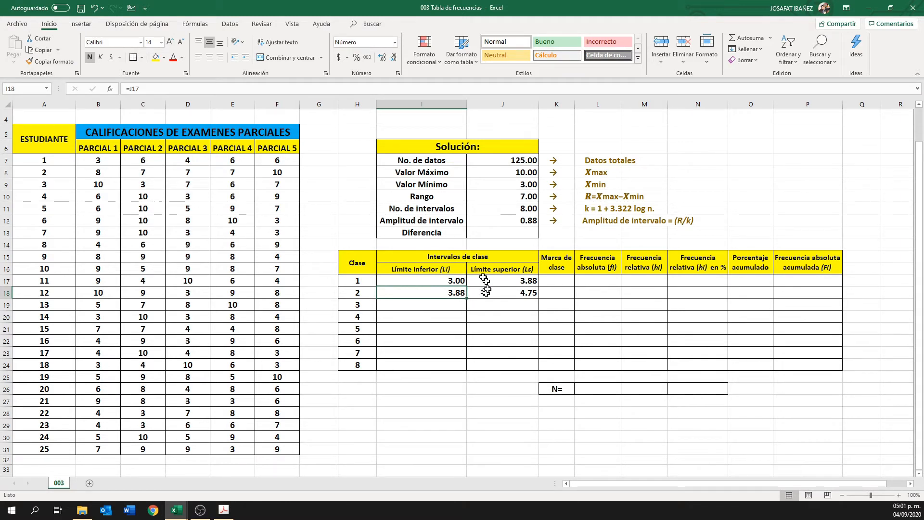
- Fill the lower limit formula in I18 down through class 8 in I24
left_click_drag(466, 299, 468, 367)
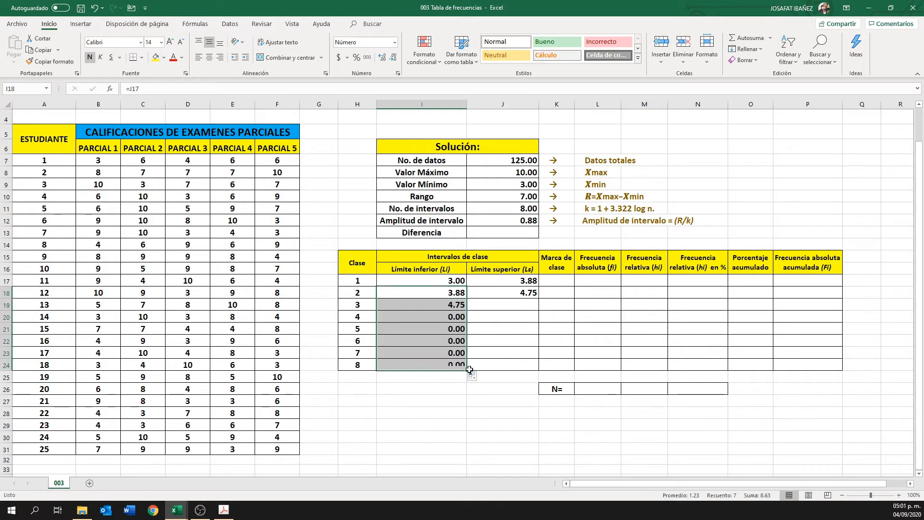
- Make the interval width reference absolute in J18 with =I18+$J$12 and fill the upper limits down to J24
left_click(518, 296)
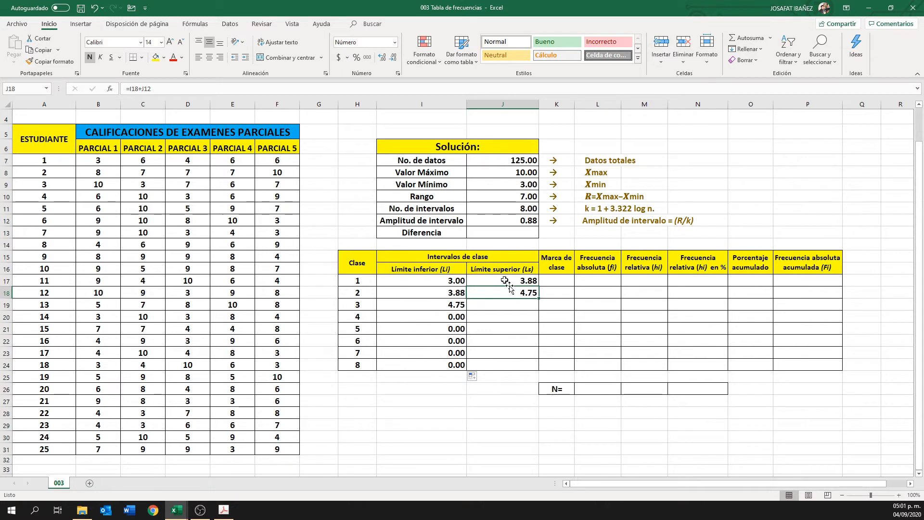
left_click(171, 89)
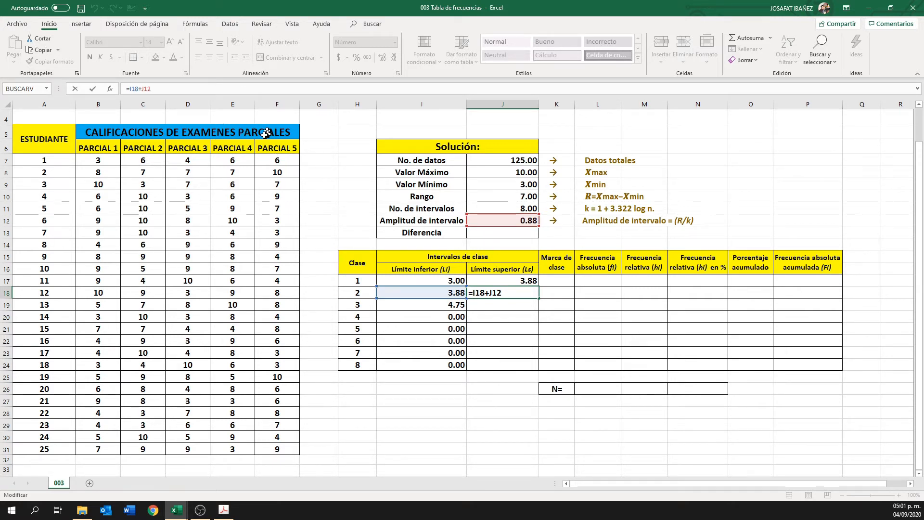
key("F4")
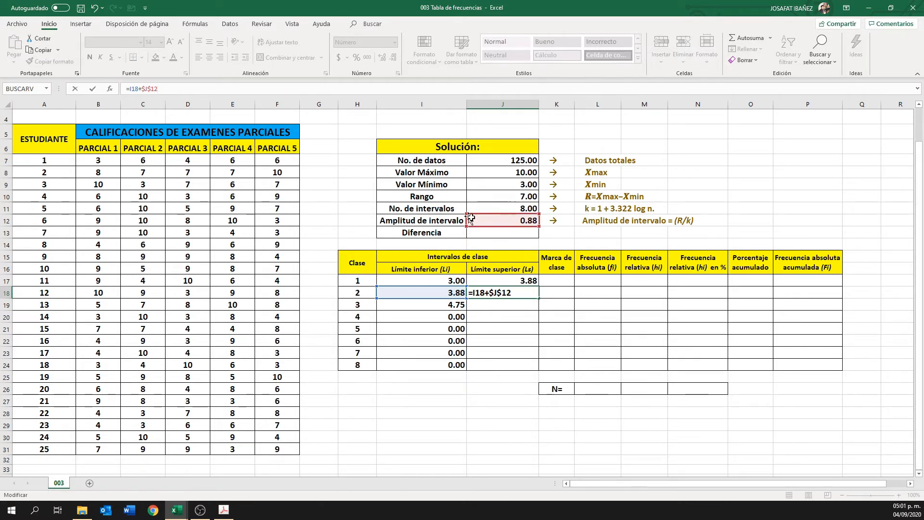
key("Return")
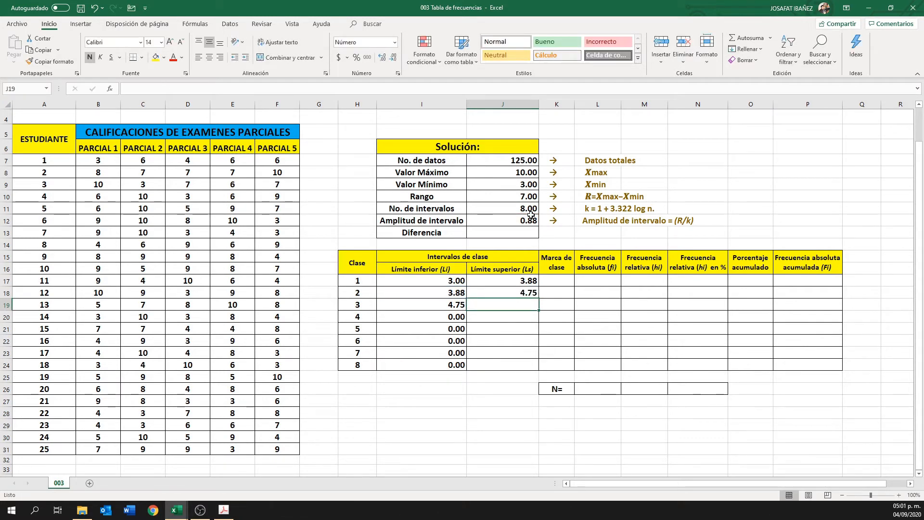
left_click(532, 292)
left_click_drag(538, 298, 531, 368)
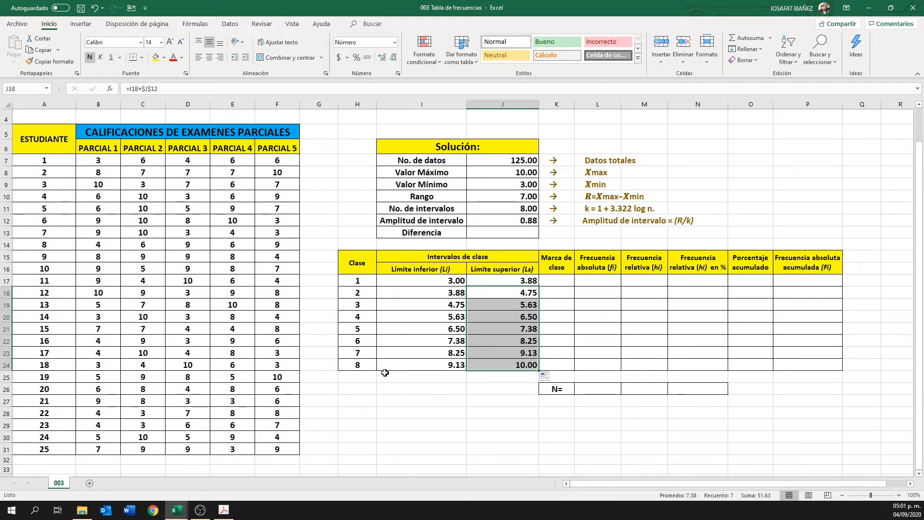
- Calculate the class mark of class 1 in K17 as the midpoint of its limits with =(I17+J17)/2
left_click(561, 281)
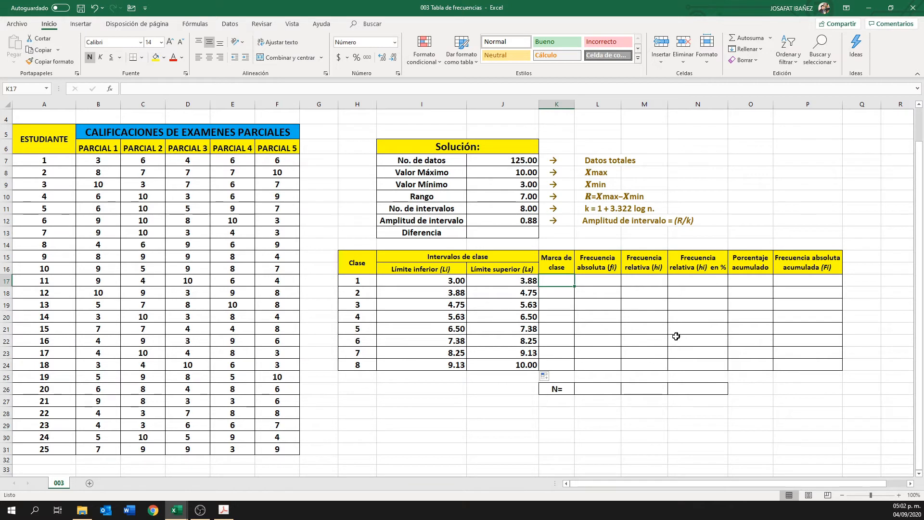
type("=")
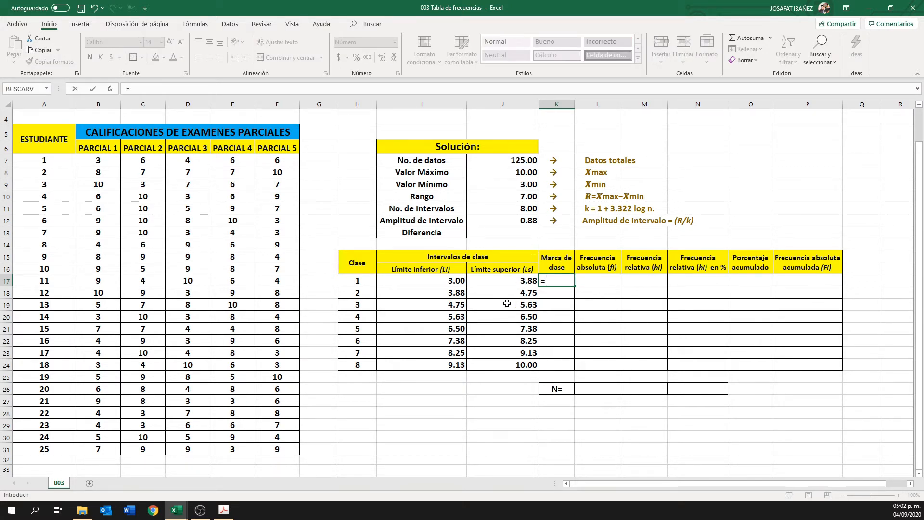
type("(")
left_click(448, 280)
type("+")
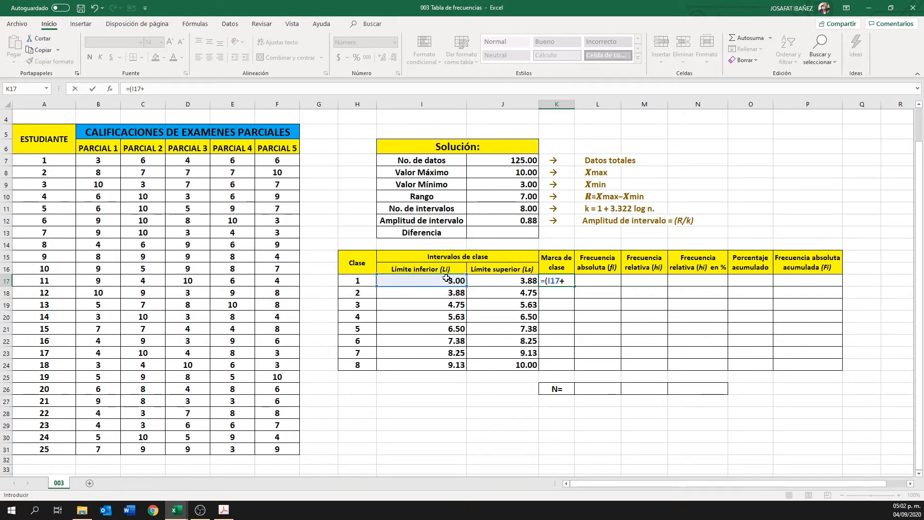
left_click(507, 281)
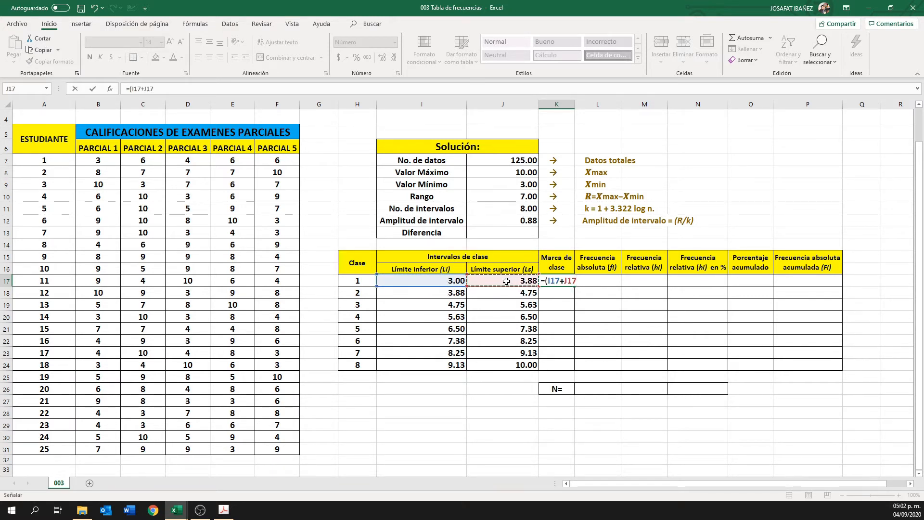
type(")")
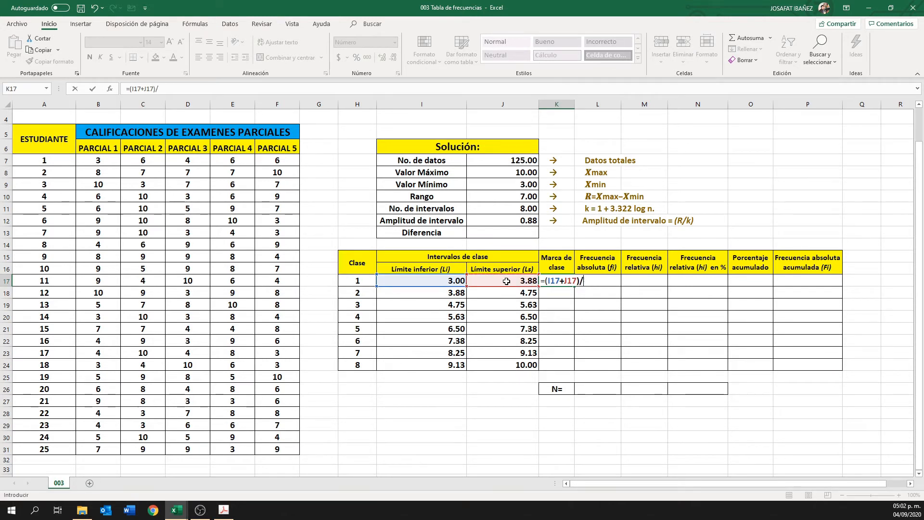
type("/2")
key("Return")
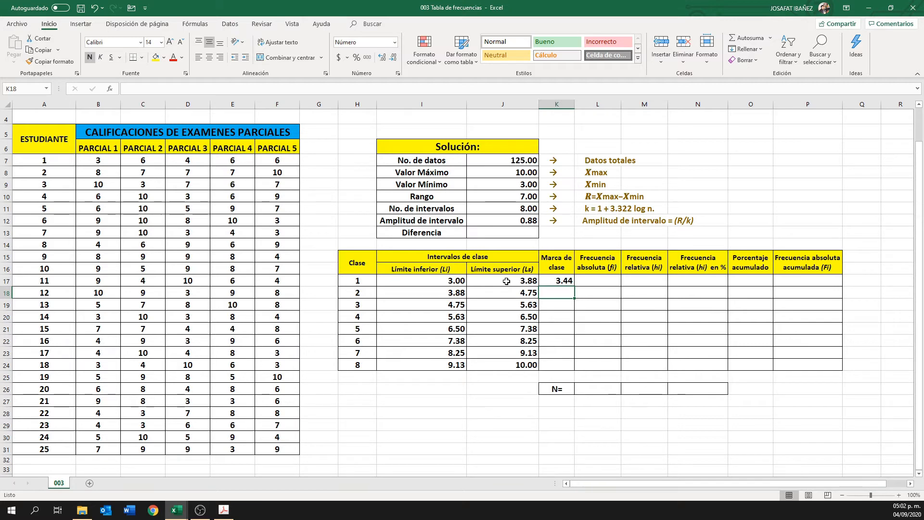
- Calculate the class mark of class 2 in K18 with =PROMEDIO(I18:J18) and fill it down to K24
type("=PROMEDIO")
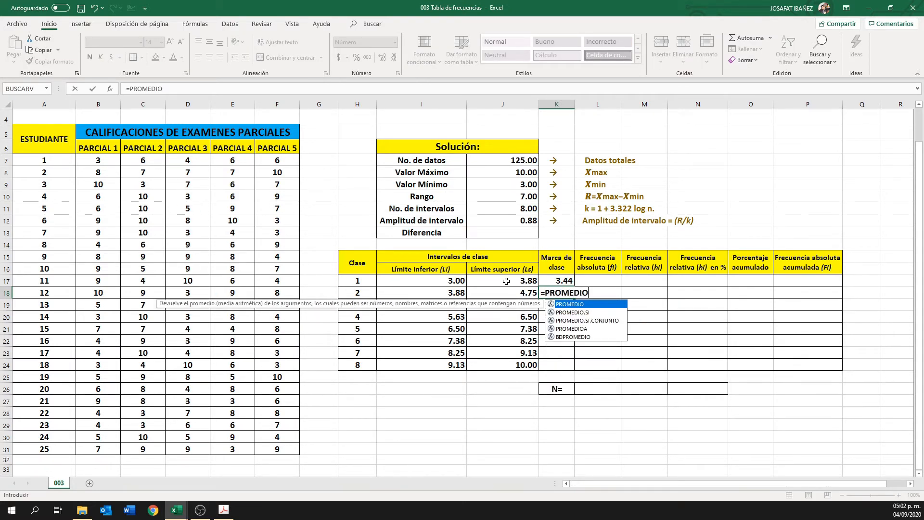
type("(")
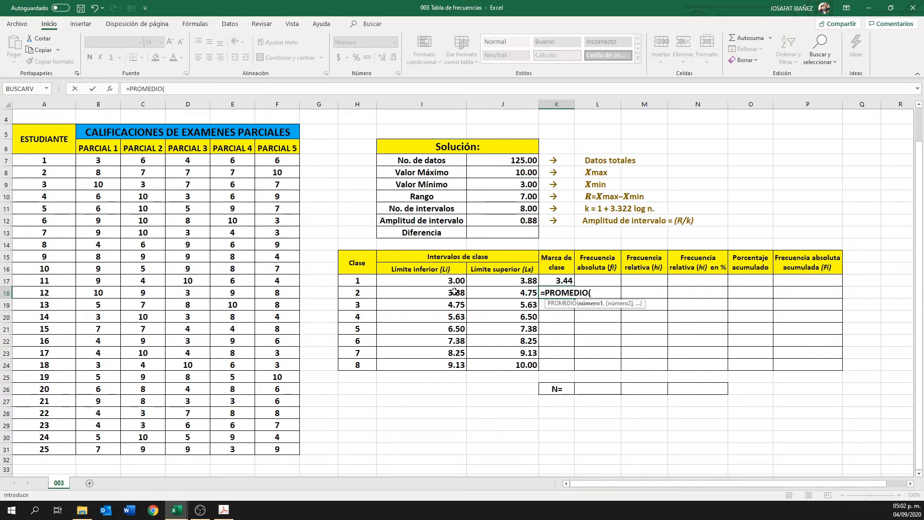
left_click_drag(454, 292, 486, 292)
type(")")
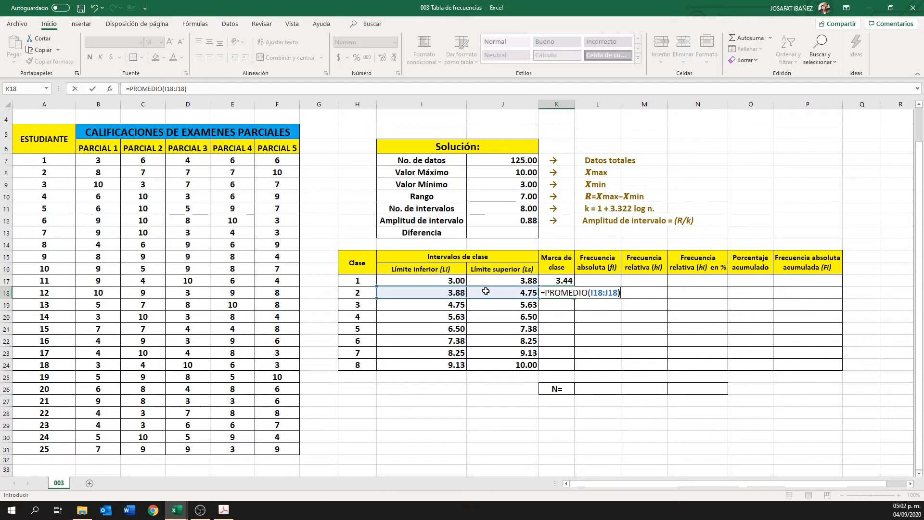
key("Return")
left_click(564, 293)
left_click_drag(574, 297, 573, 366)
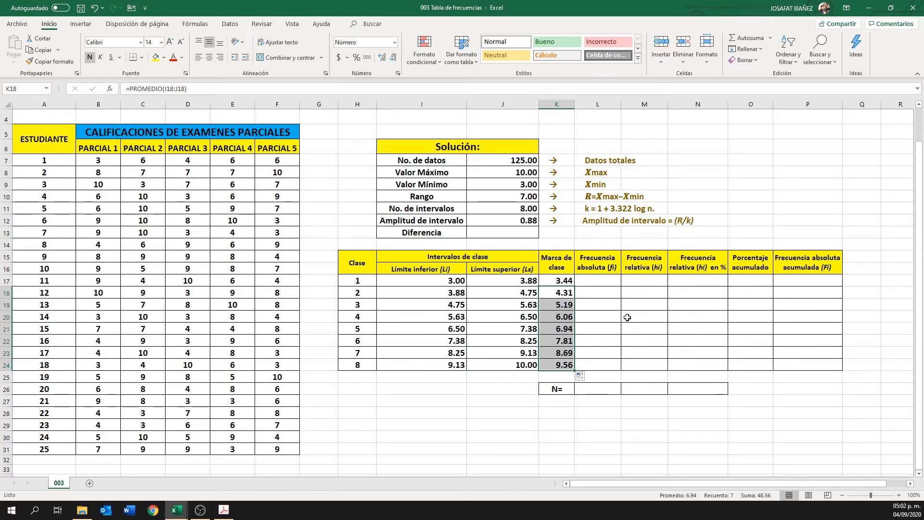
- Calculate the absolute frequencies from L17 with =FRECUENCIA(B7:F31,J17:J24), using the grades as data and the upper limits as groups
left_click(602, 283)
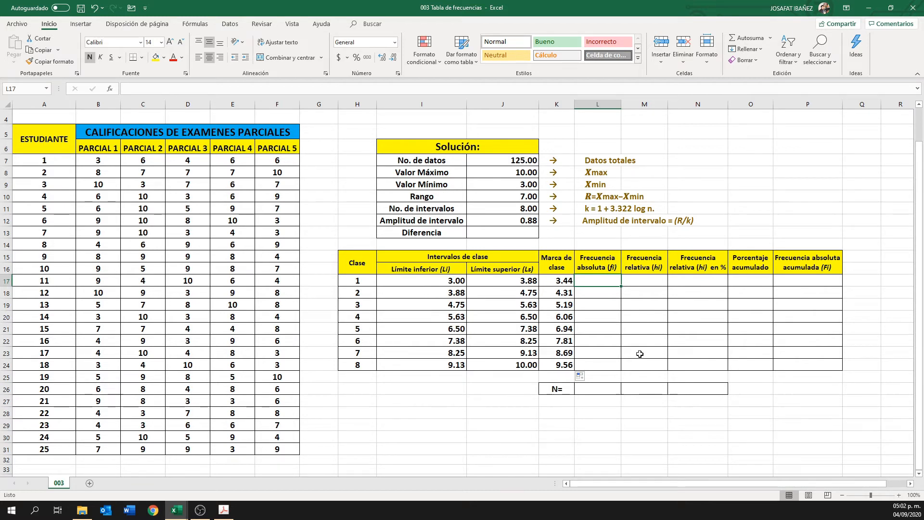
type("=")
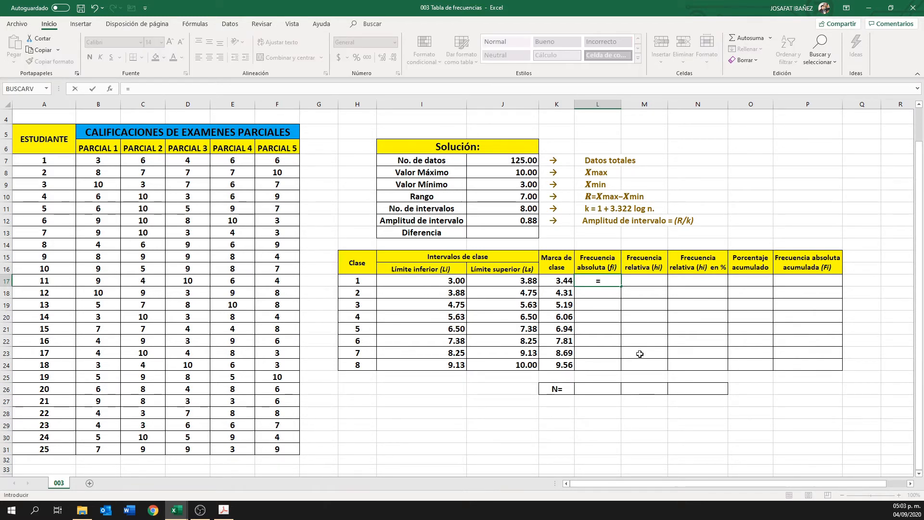
type("FRECUENCIA")
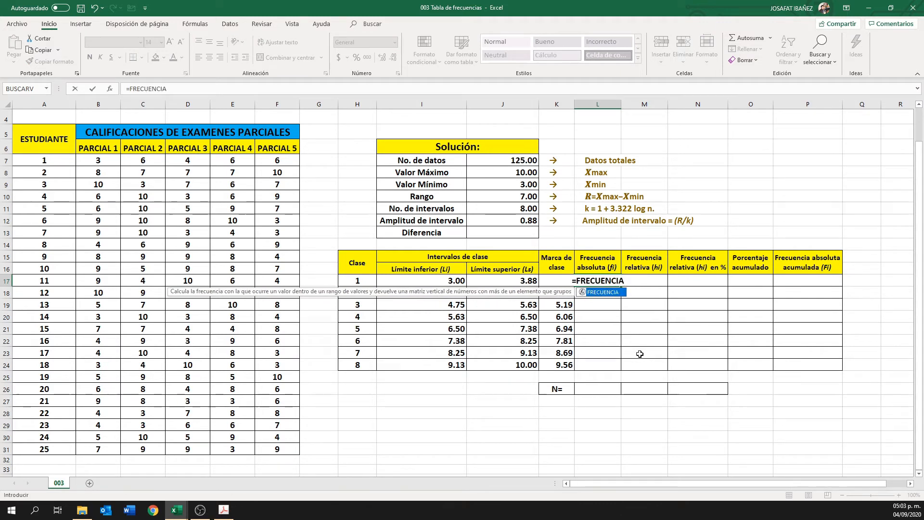
double_click(594, 293)
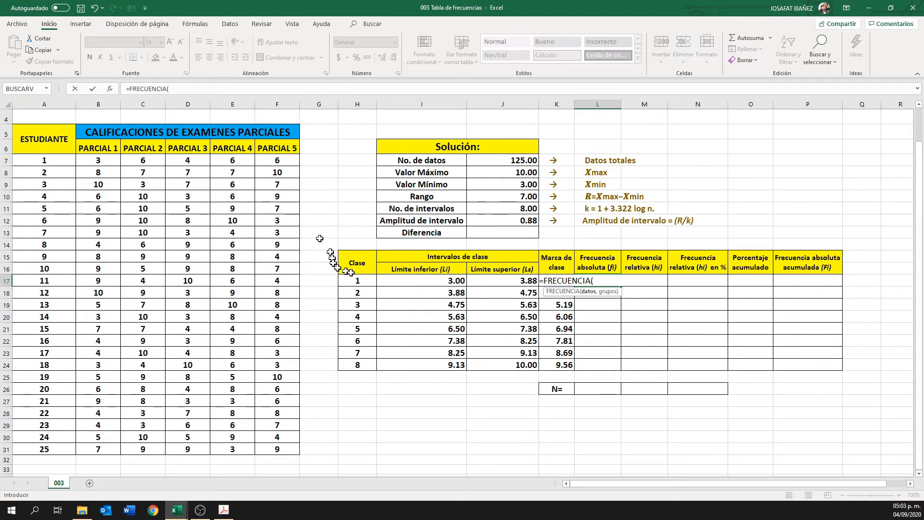
left_click_drag(99, 160, 263, 449)
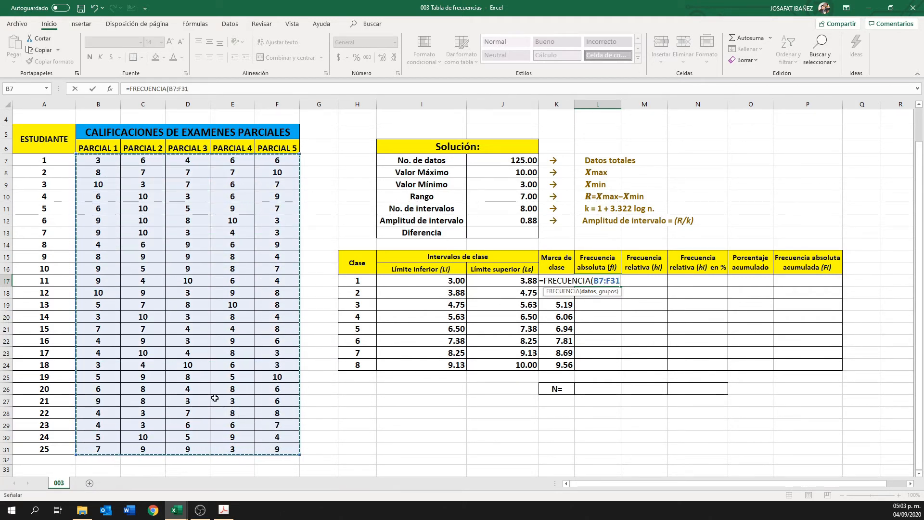
type(",")
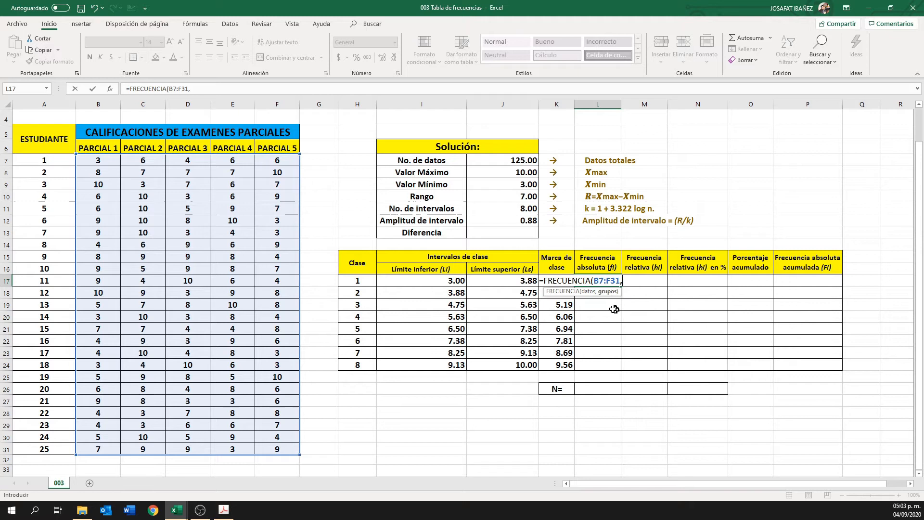
left_click_drag(503, 279, 509, 364)
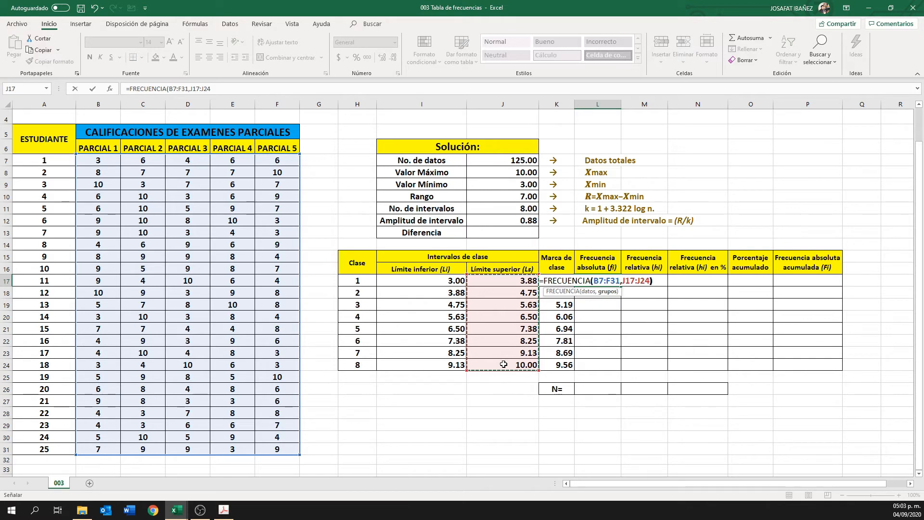
type(")")
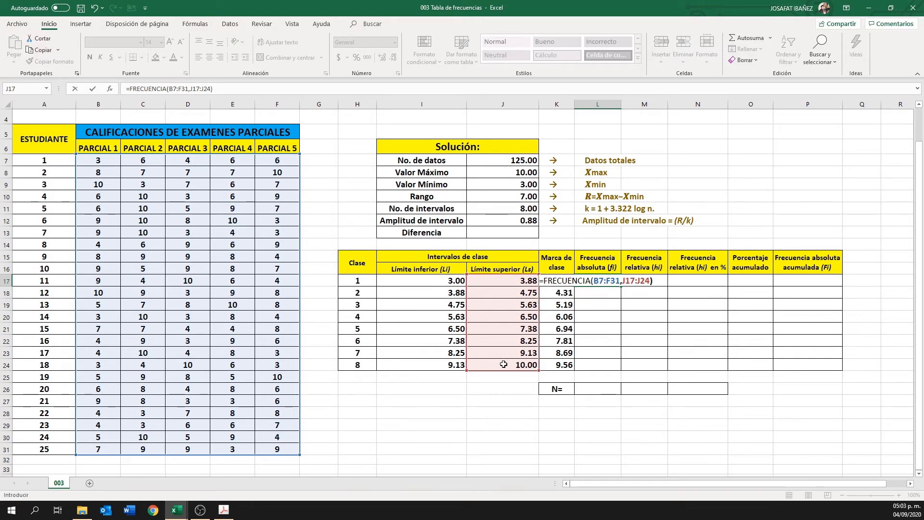
key("Return")
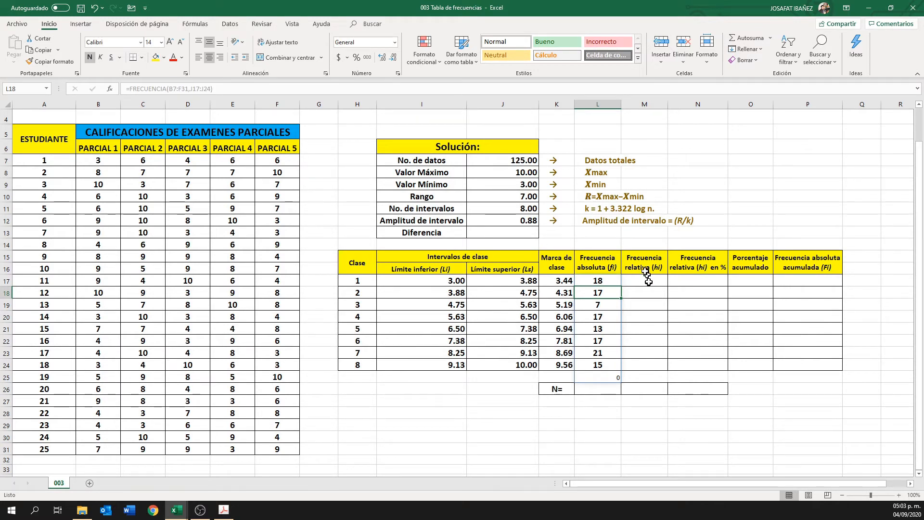
- Re-enter the FRECUENCIA formula as an array formula limited to the eight class cells L17:L24
left_click(607, 280)
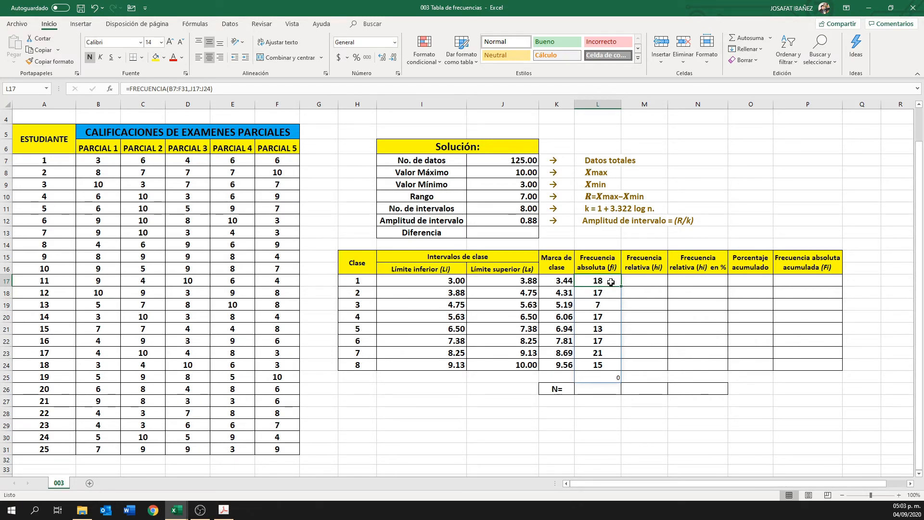
left_click_drag(610, 280, 613, 363)
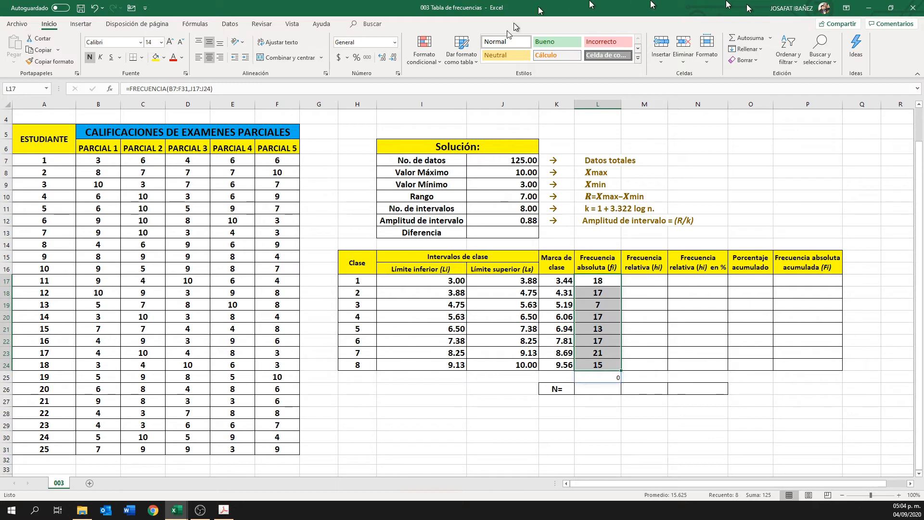
left_click(225, 89)
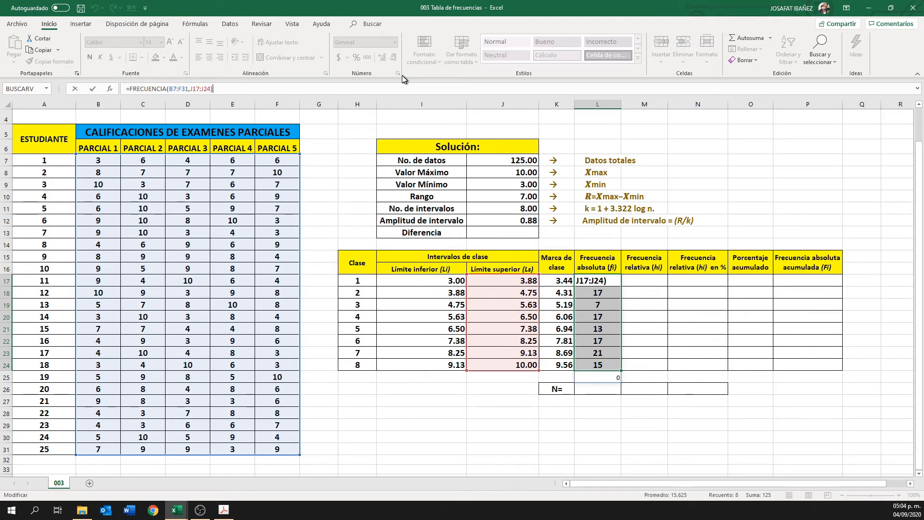
key("ctrl+shift+Return")
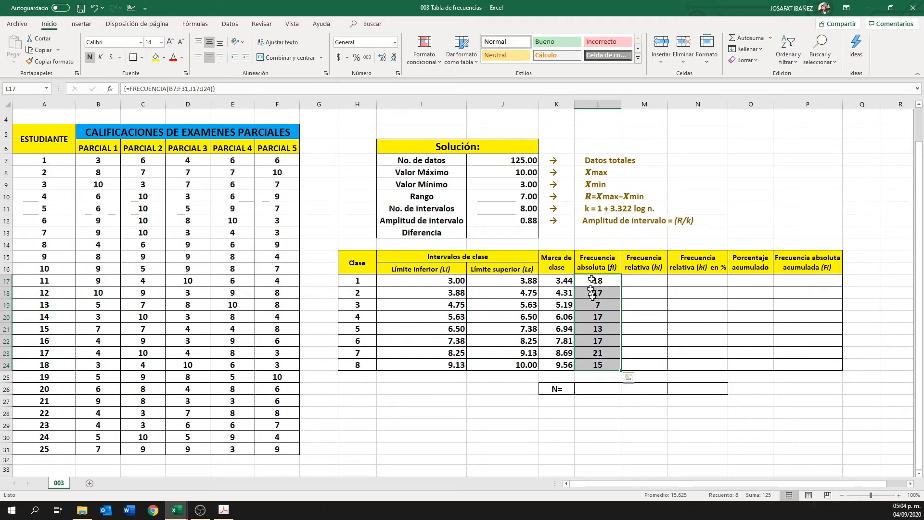
left_click(588, 376)
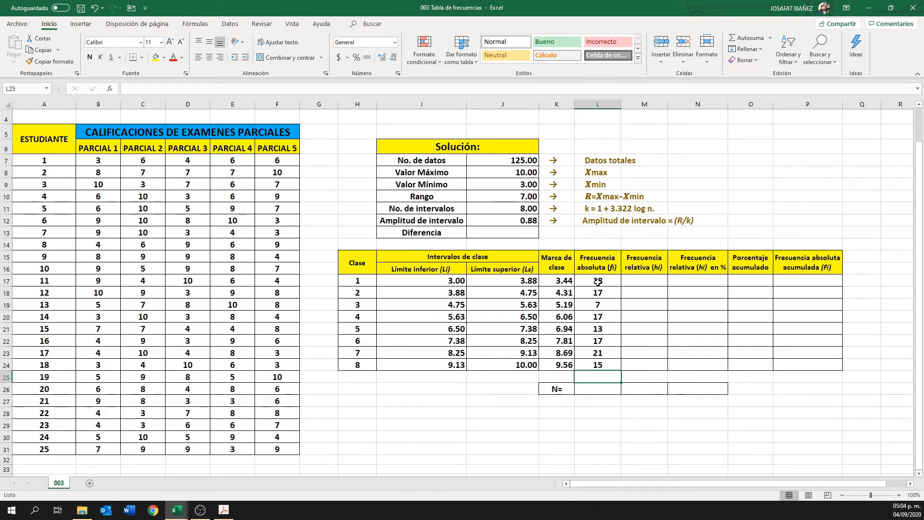
- Total the absolute frequencies in the N= cell L26 with =SUMA(L17:L24)
left_click(647, 295)
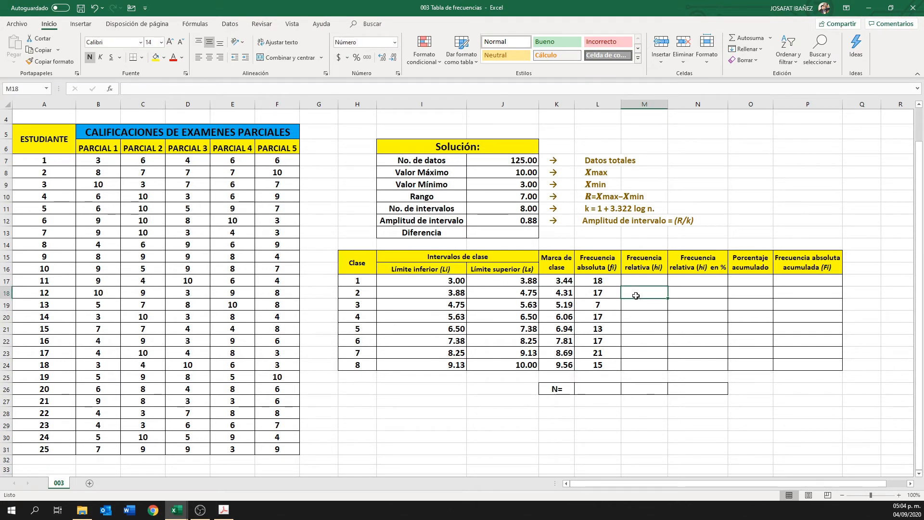
left_click(598, 389)
type("=SUMA(")
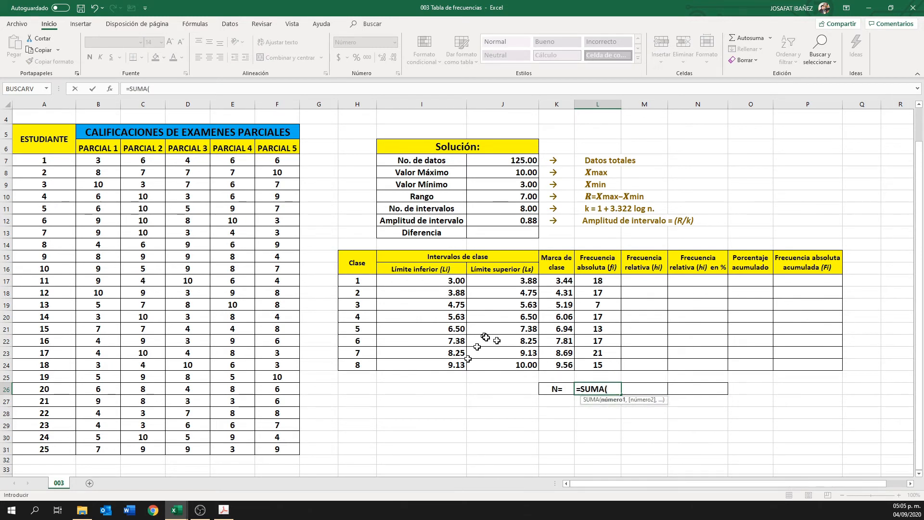
left_click_drag(601, 282, 603, 365)
type(")")
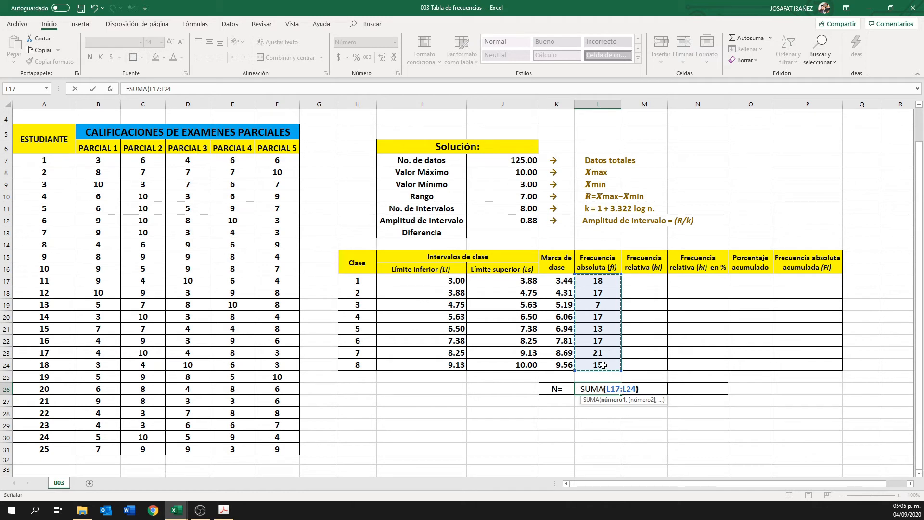
key("Return")
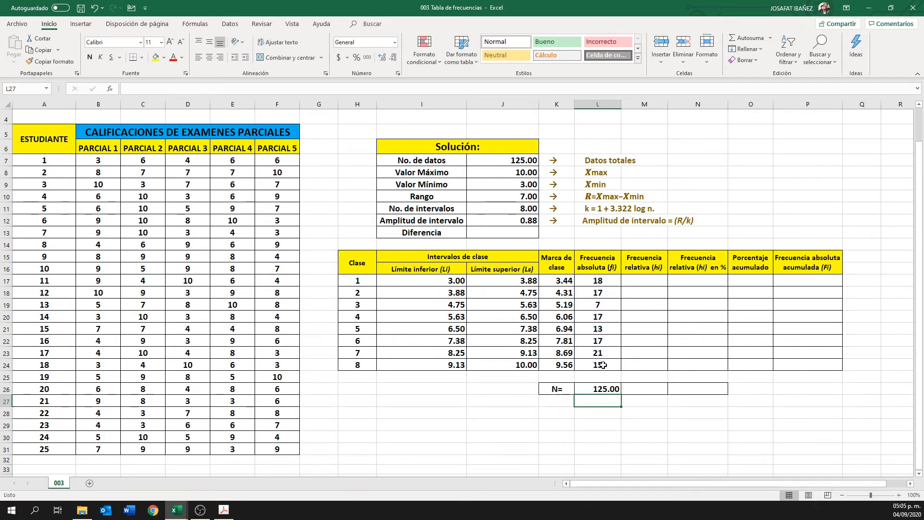
- Calculate the relative frequency of class 1 in M17 with =L17/L26
left_click(653, 279)
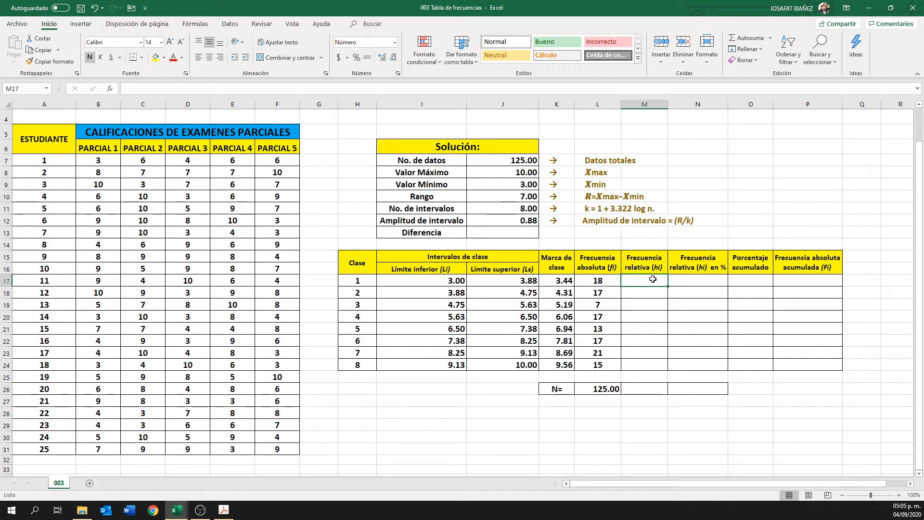
type("=")
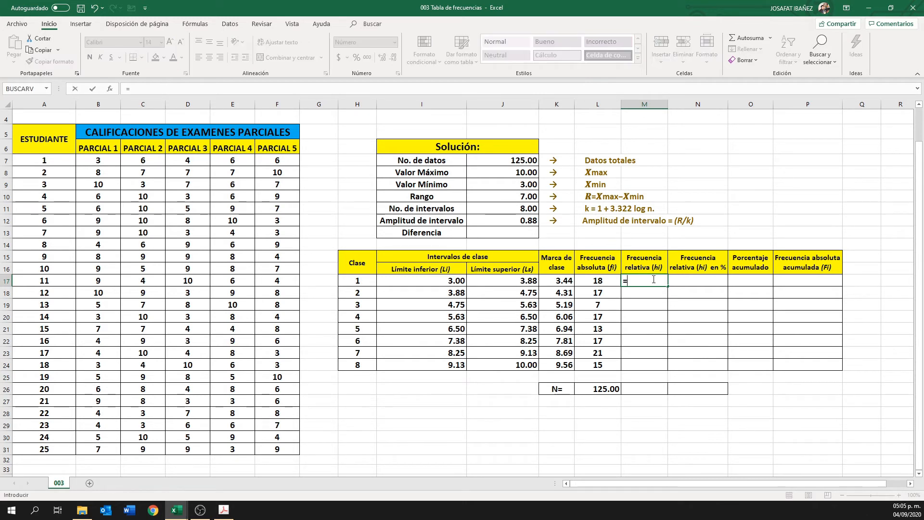
left_click(597, 282)
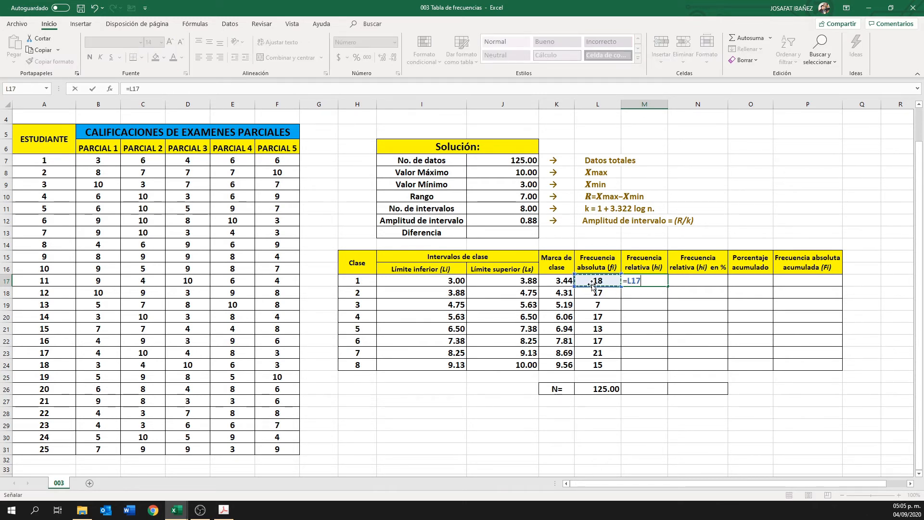
type("/")
left_click(604, 387)
key("Return")
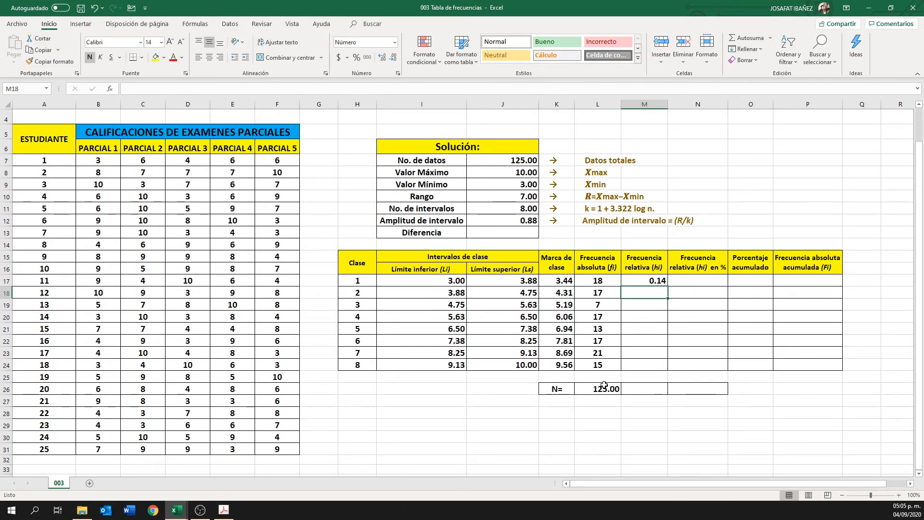
- Calculate the relative frequency of class 2 in M18 with =L18/L26
type("=")
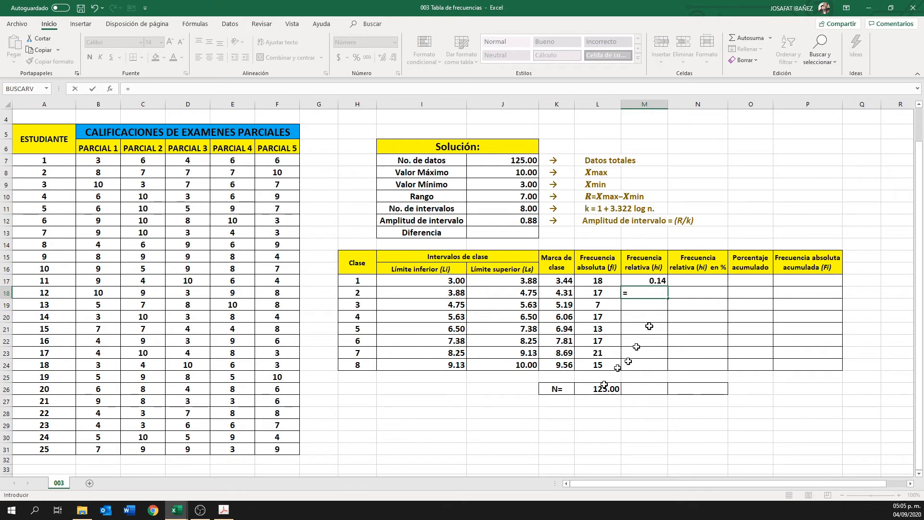
left_click(603, 293)
type("/")
left_click(604, 389)
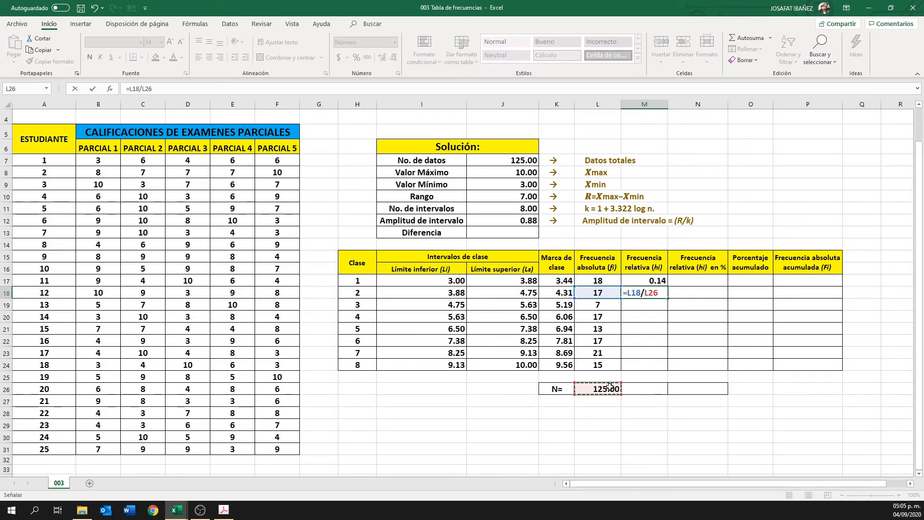
key("Return")
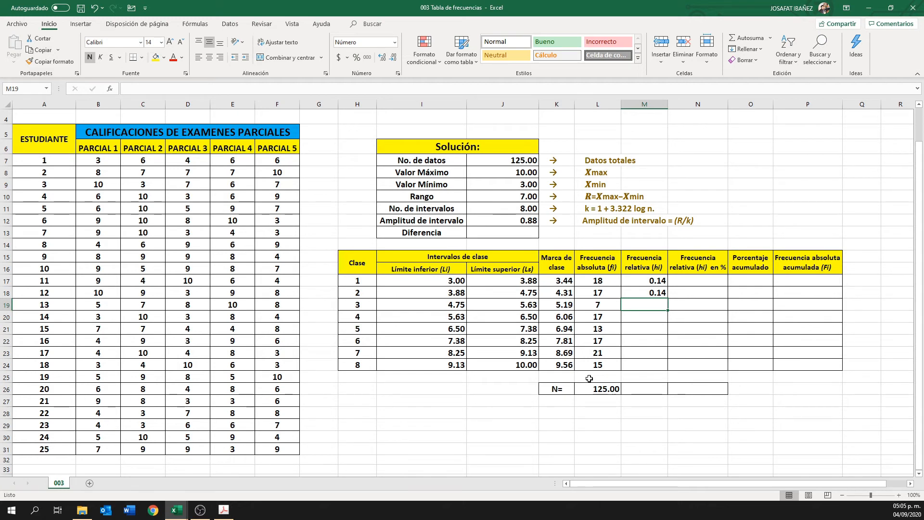
- Make the total in M18's formula an absolute reference, =L18/$L$26, and fill it down to M24
left_click(639, 293)
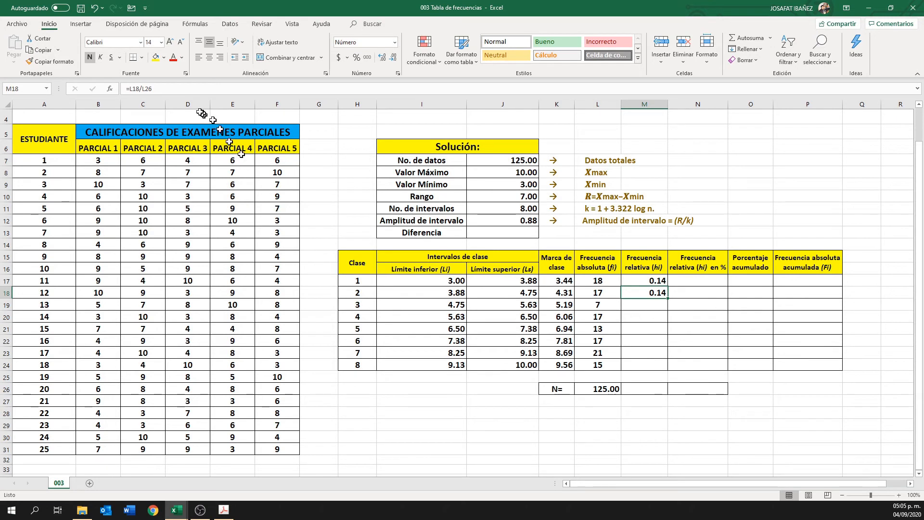
left_click(172, 88)
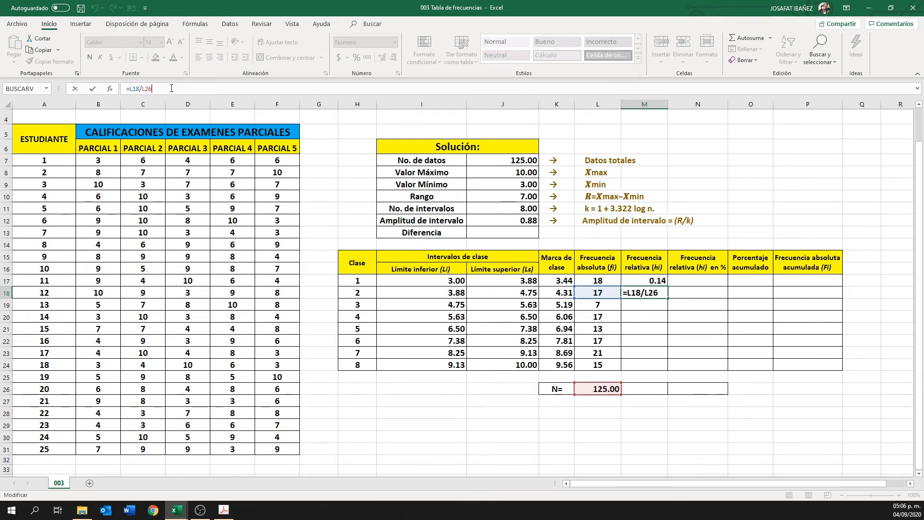
key("F4")
key("Return")
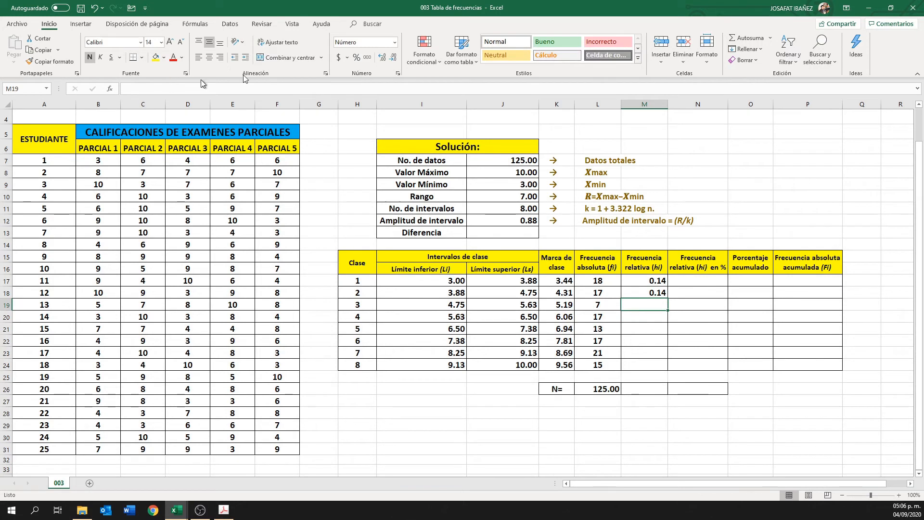
left_click(665, 290)
left_click_drag(668, 298, 671, 370)
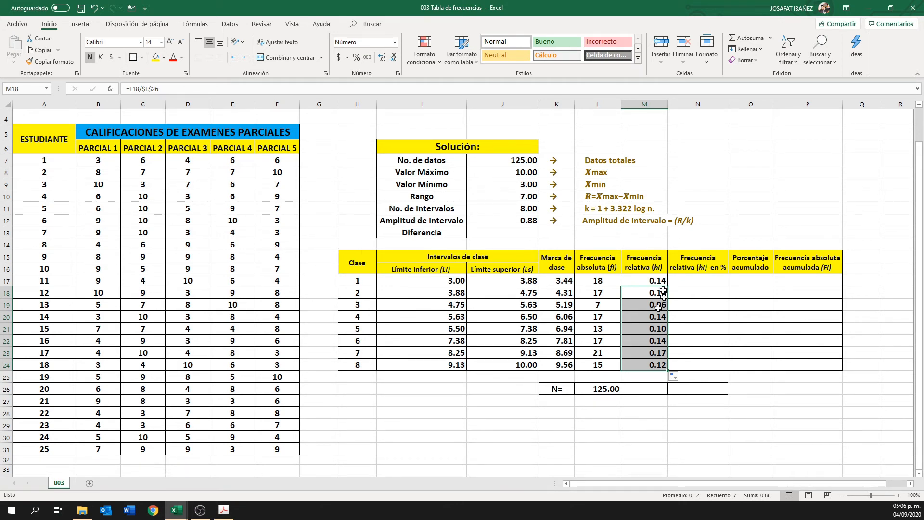
- Bring the relative frequency into the percentage column with =M17 in N17 and fill it down to N24
left_click(703, 282)
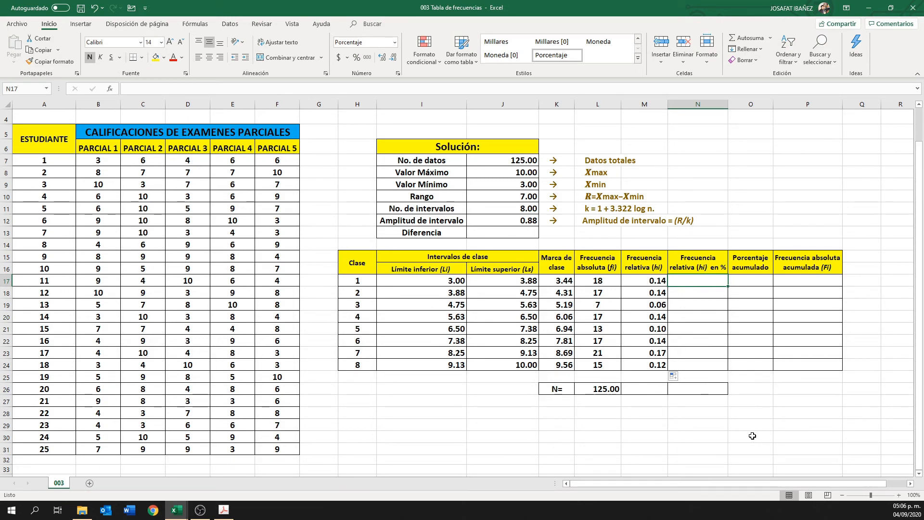
type("=")
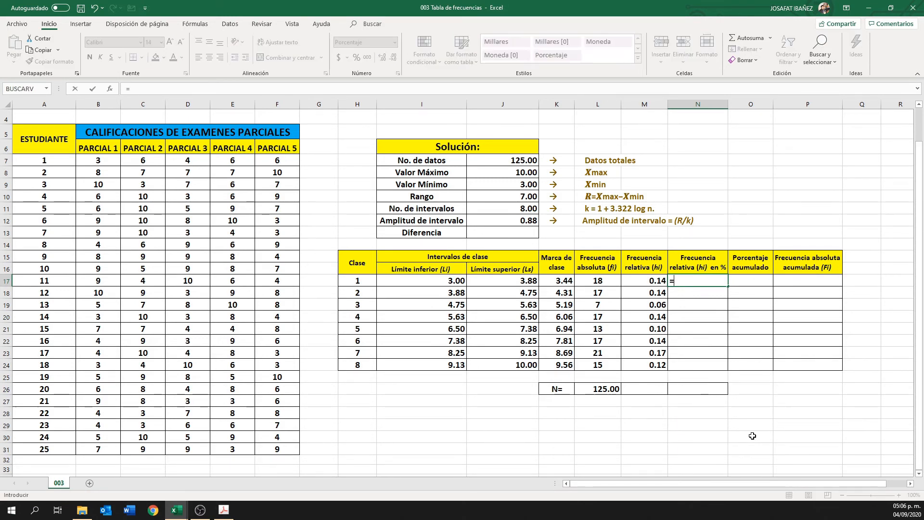
key("Left")
key("Return")
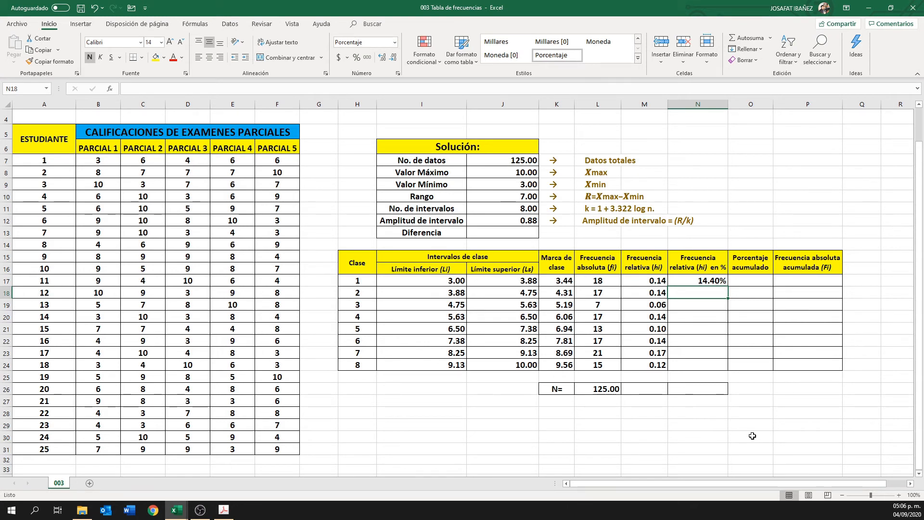
left_click(700, 282)
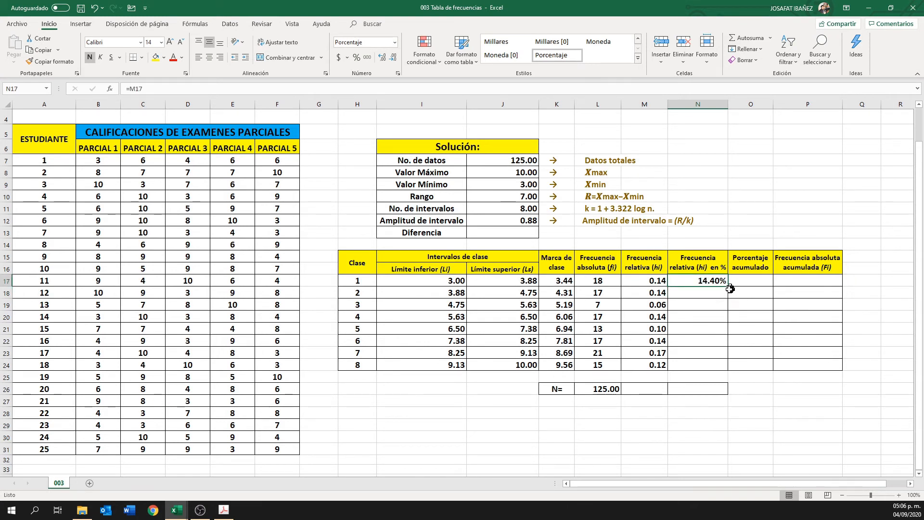
left_click_drag(729, 286, 724, 367)
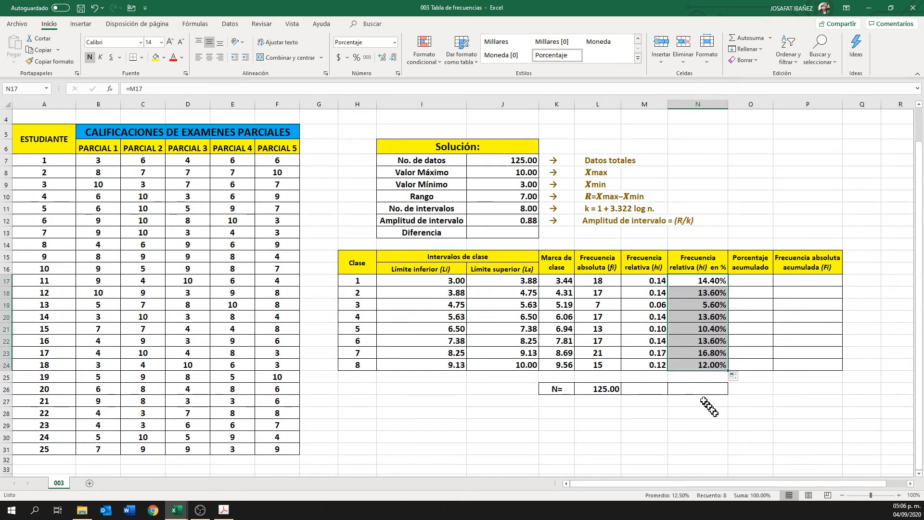
- Total the relative frequencies in M26 with =SUMA(M17:M24)
left_click(647, 388)
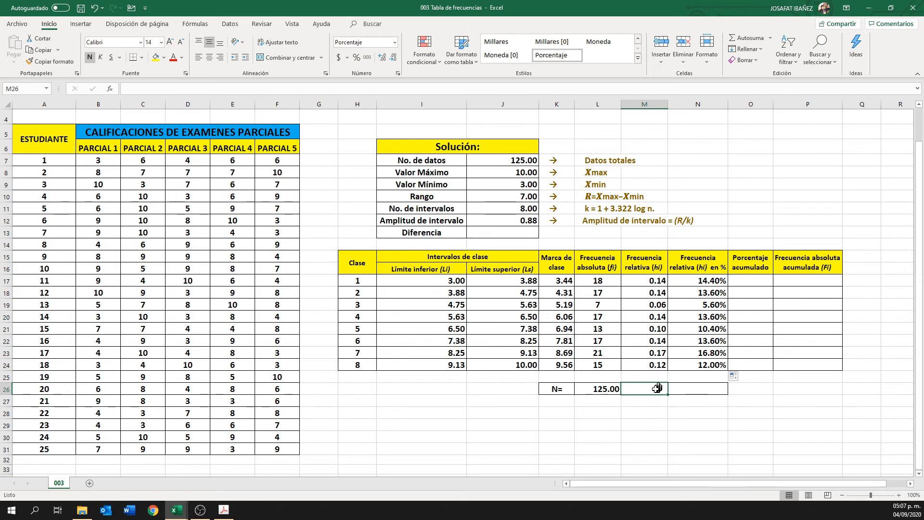
type("=")
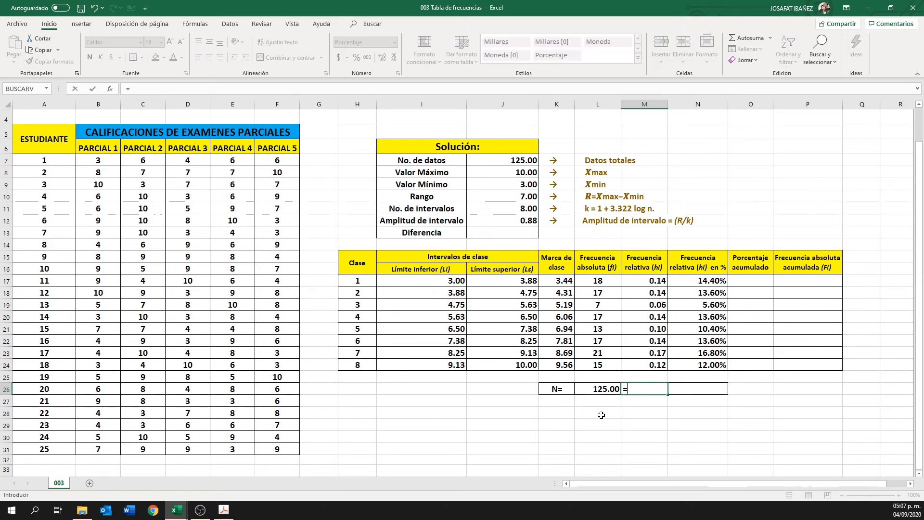
type("SUMA(")
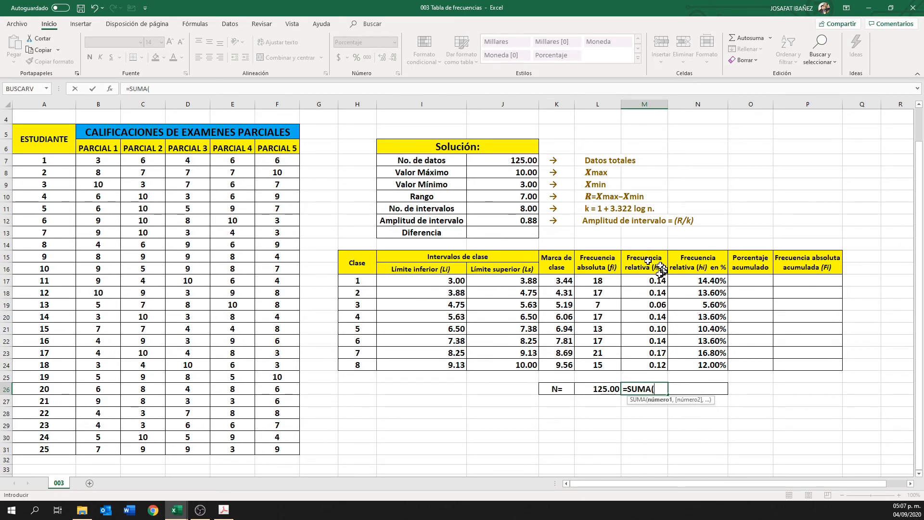
left_click_drag(659, 280, 642, 366)
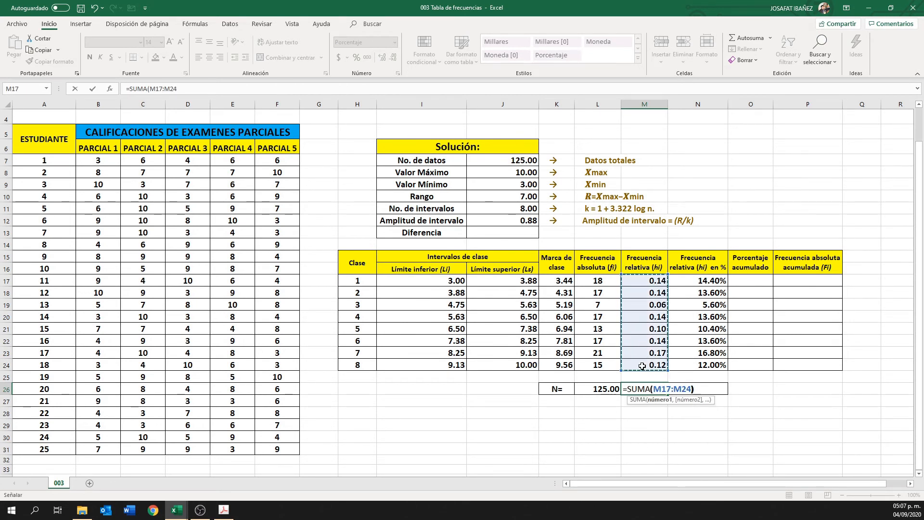
type(")")
key("Return")
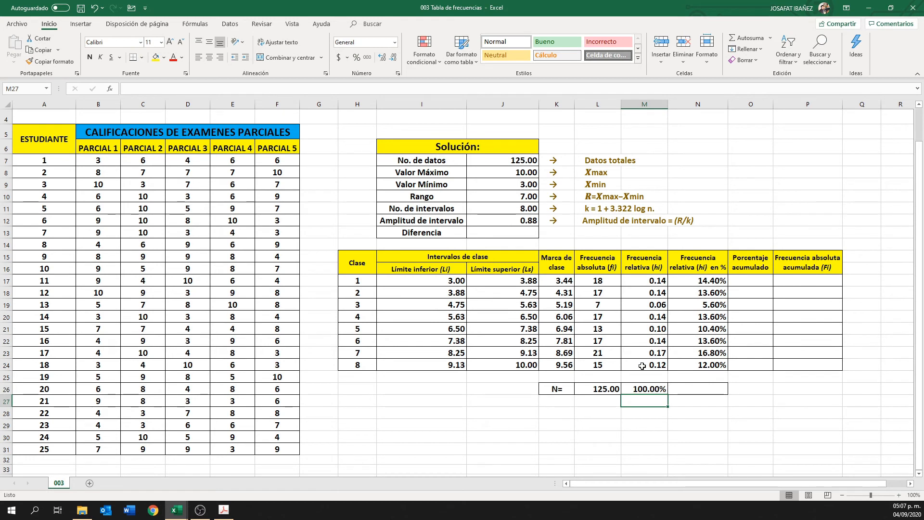
- Copy the cell format of M24 onto the relative frequency total in M26
key("Up")
left_click(642, 366)
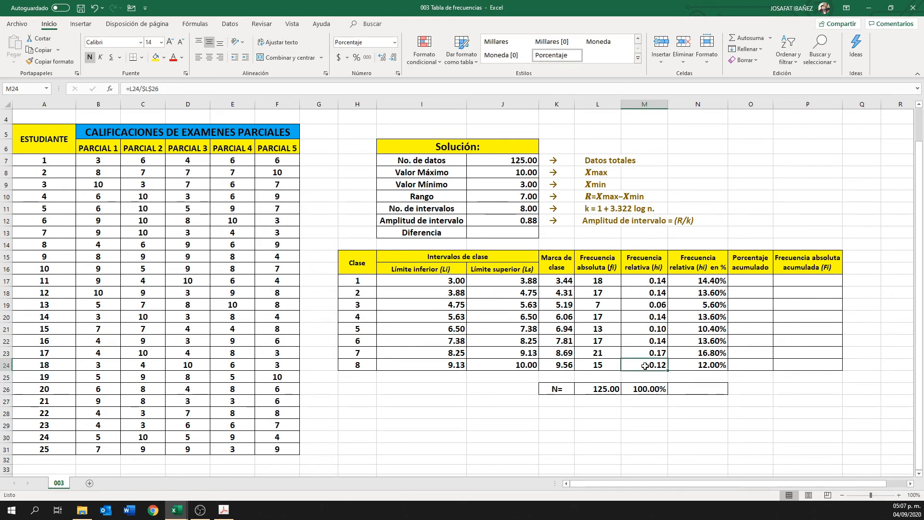
left_click(48, 62)
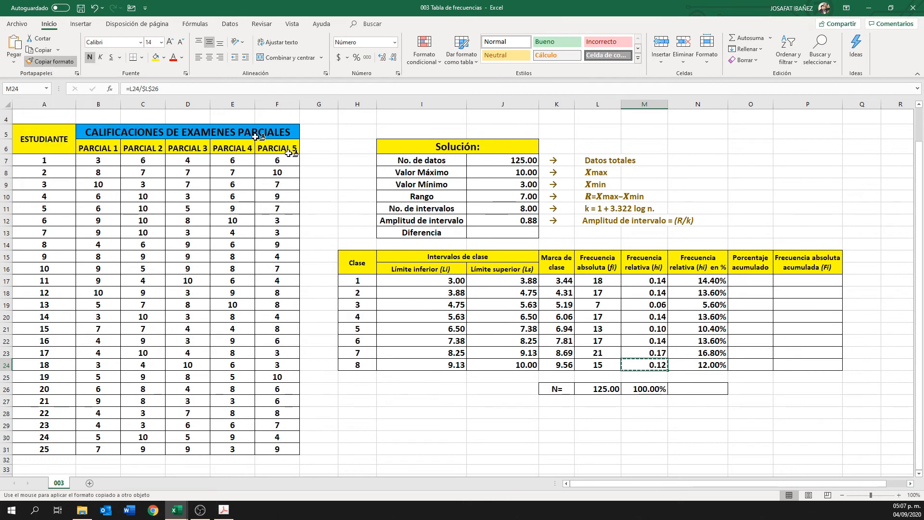
left_click(656, 391)
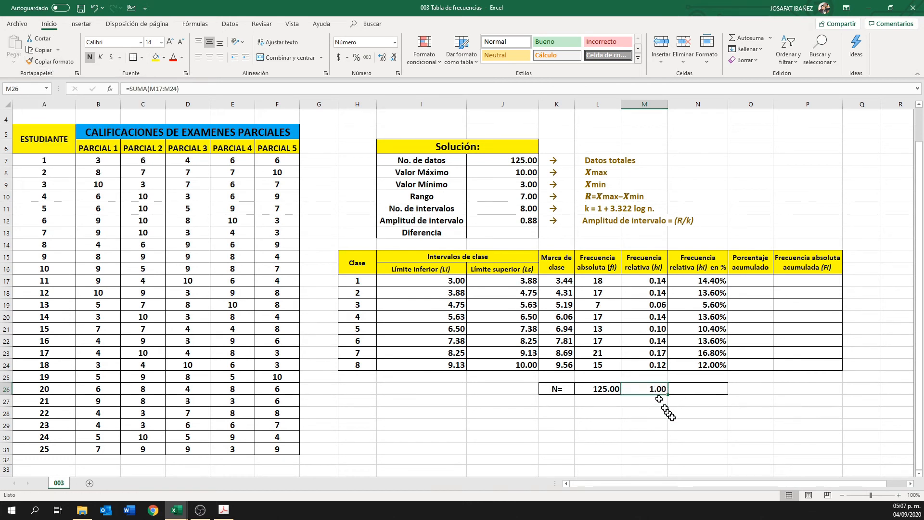
- Total the percentage relative frequencies in N26 with =SUMA(N17:N24)
left_click(698, 391)
type("=")
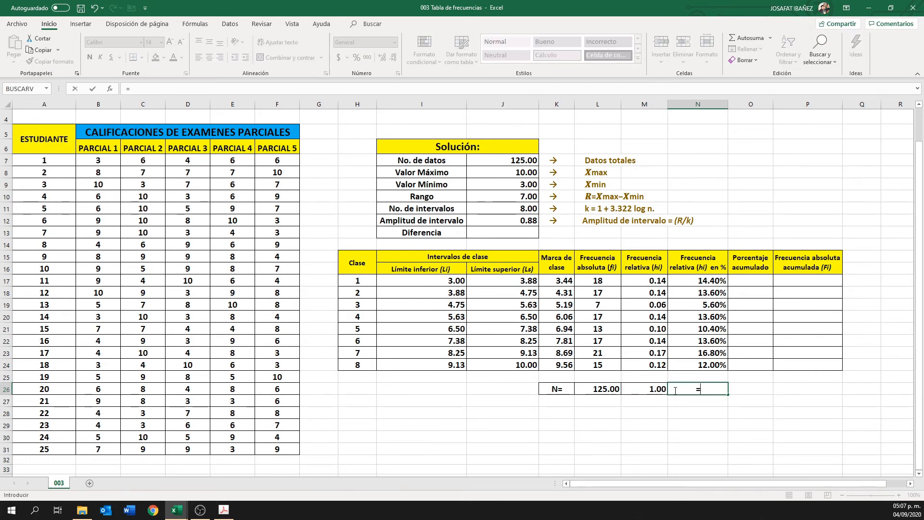
type("SUMA(")
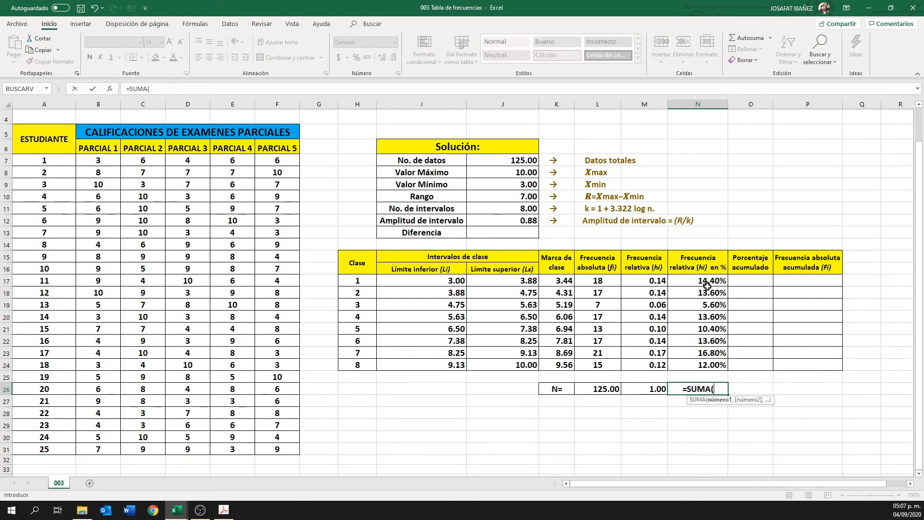
left_click_drag(711, 282, 712, 366)
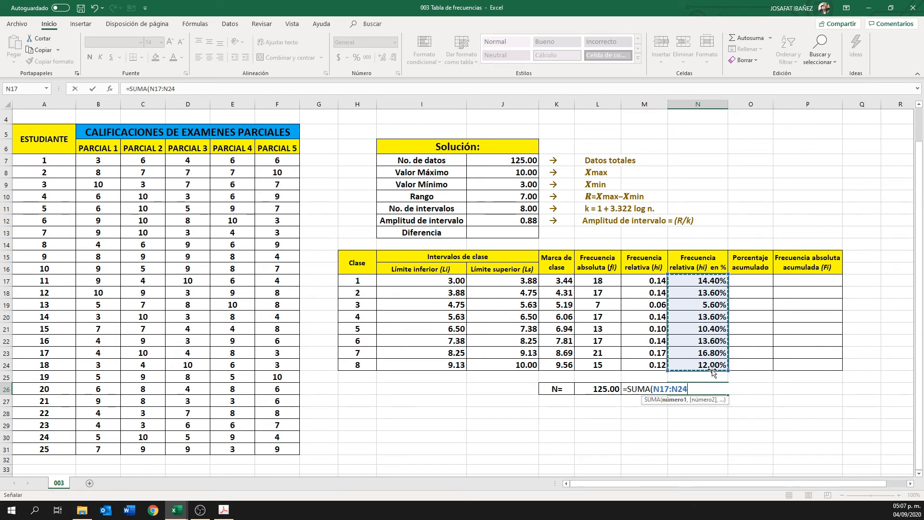
type(")")
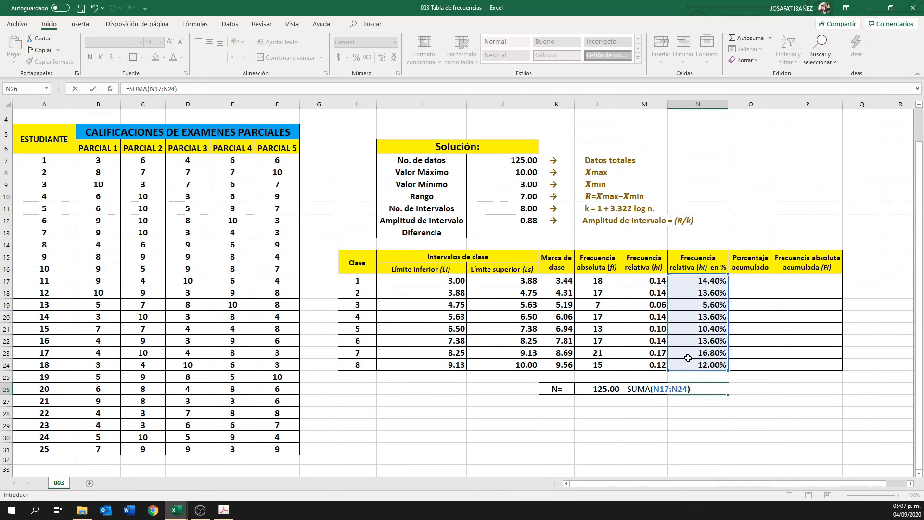
key("Return")
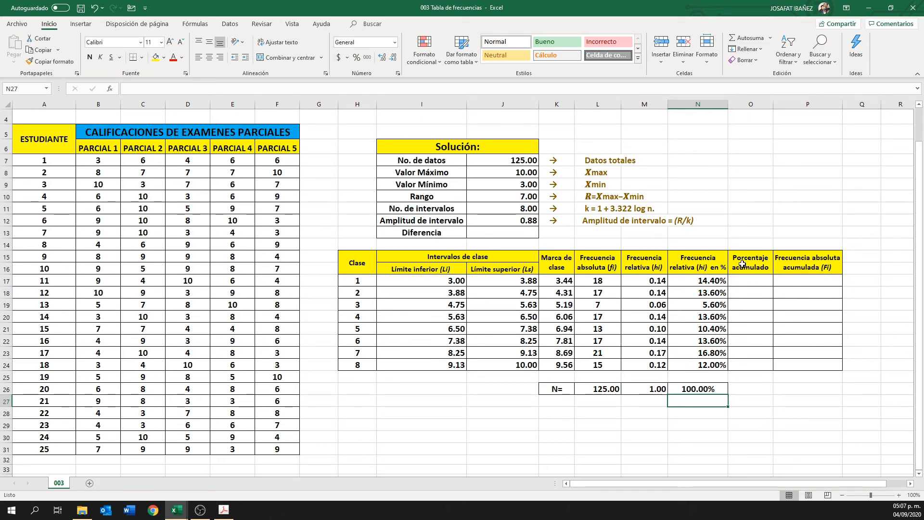
- Set the cumulative percentage of class 1 in O17 to =N17
left_click(750, 283)
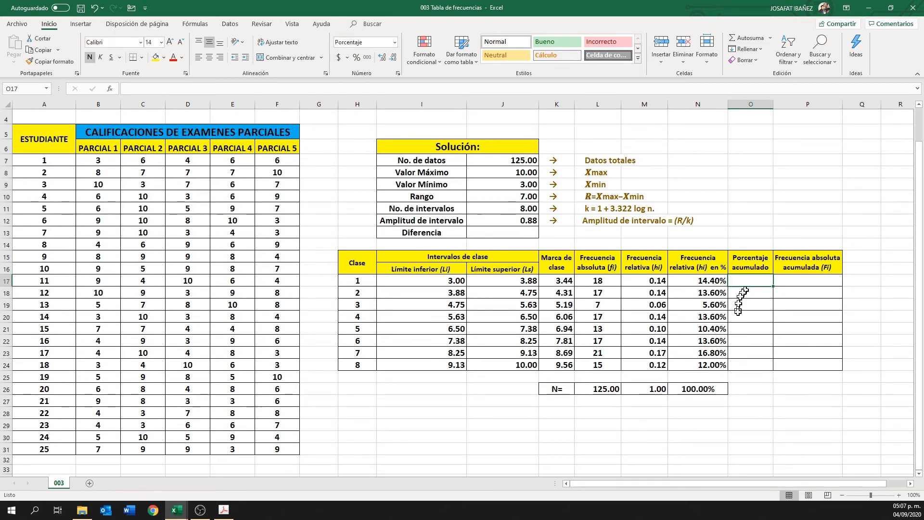
type("=")
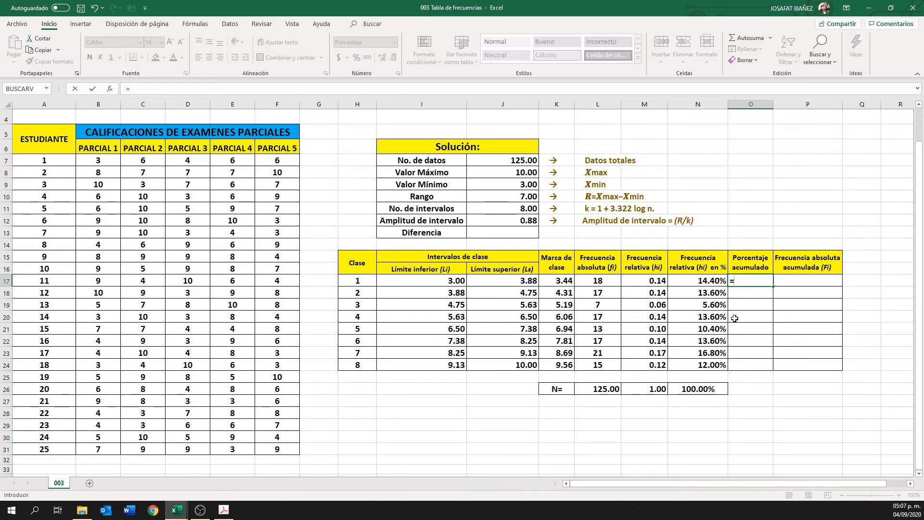
key("Left")
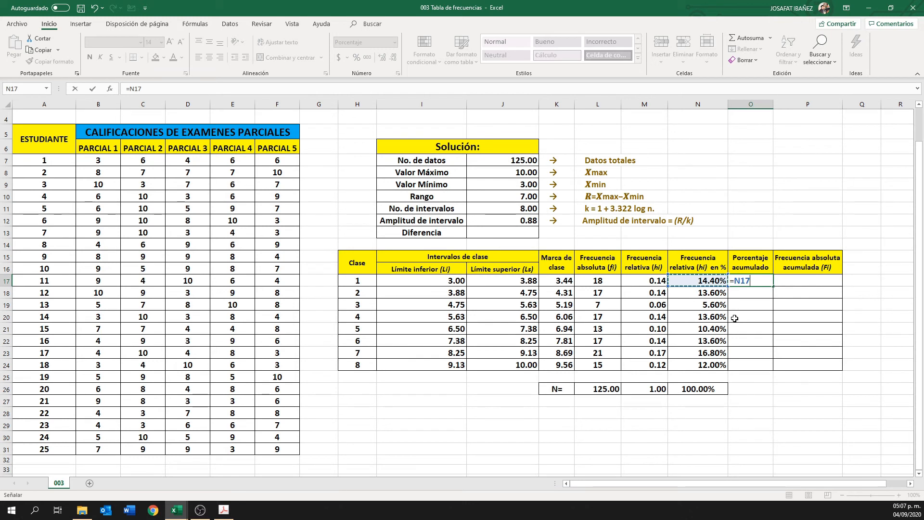
key("Return")
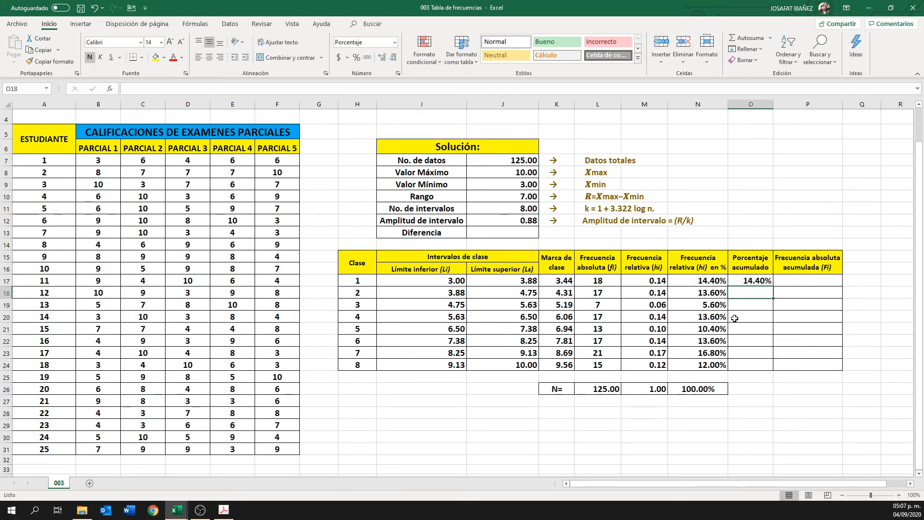
- Set the cumulative percentage of class 2 in O18 to =O17+N18
type("=")
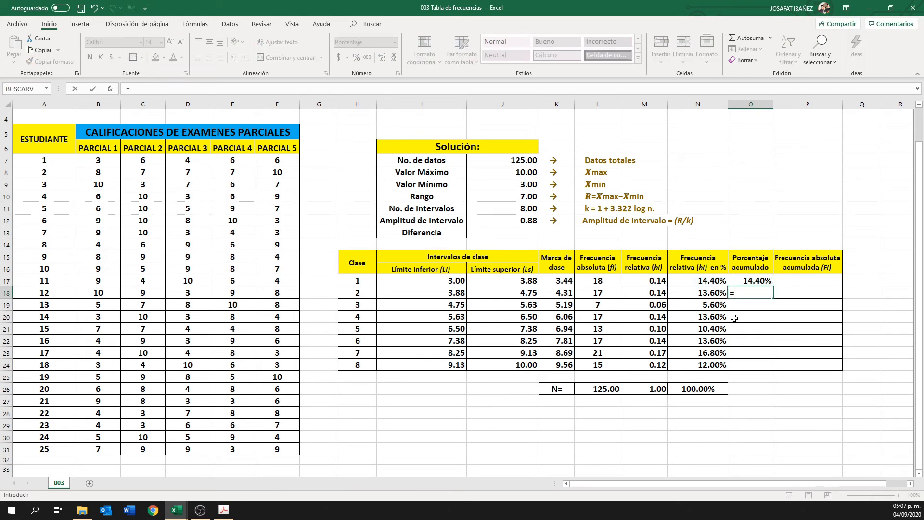
key("Up")
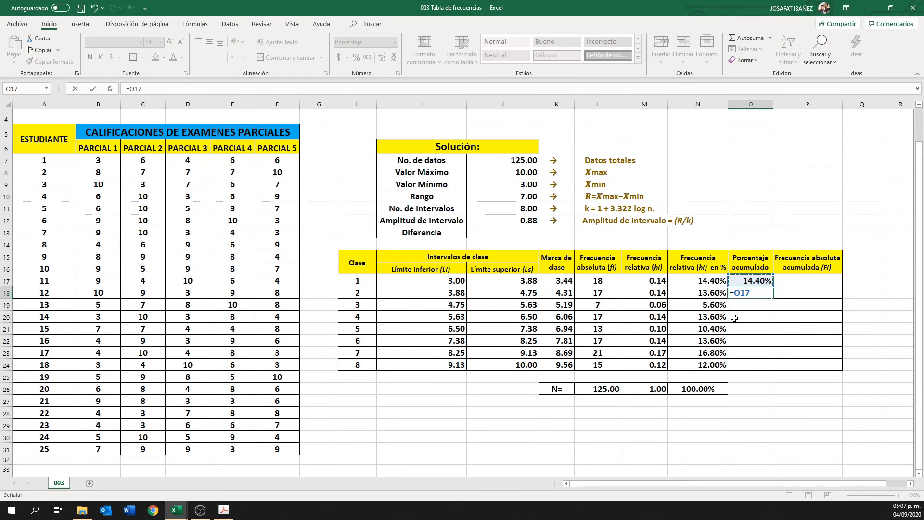
key("Left")
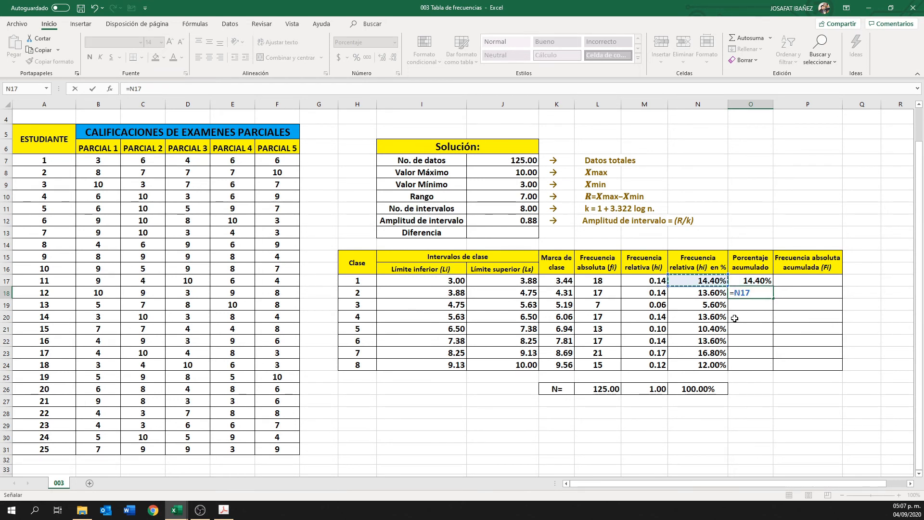
key("Down")
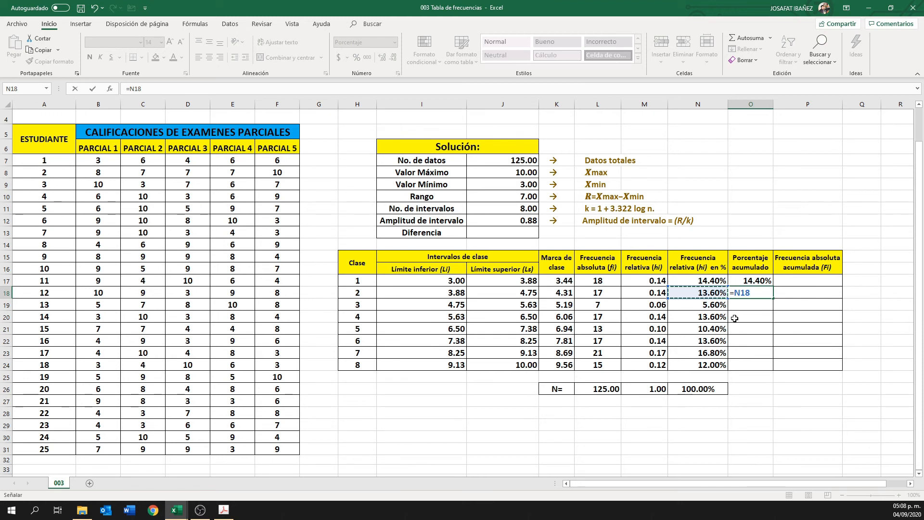
key("Right")
key("Up")
type("+")
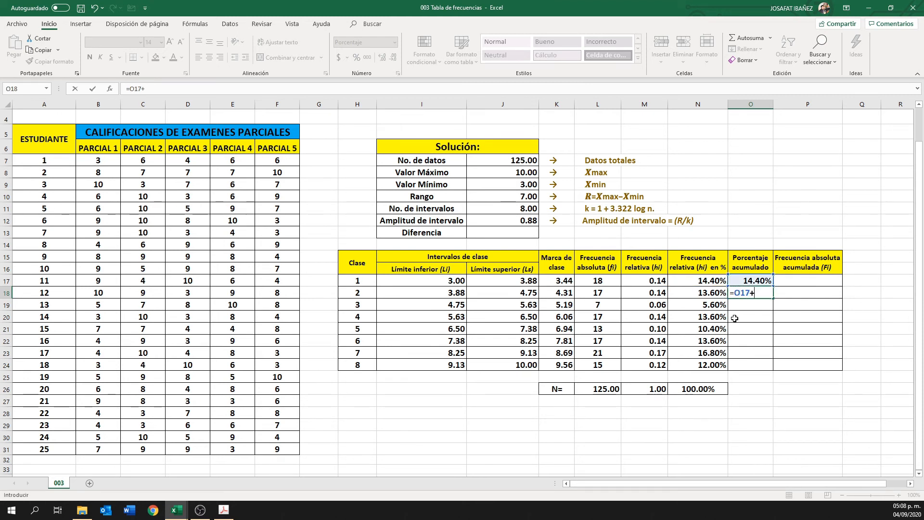
key("Left")
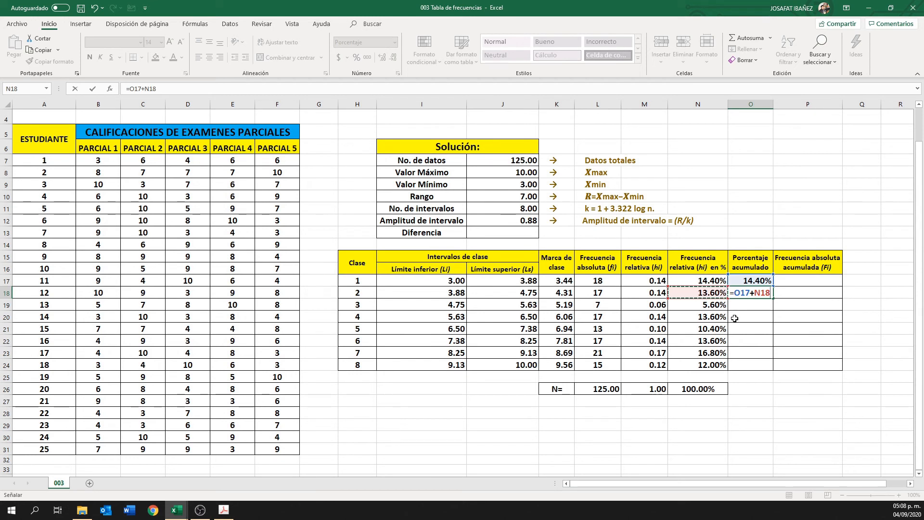
key("Return")
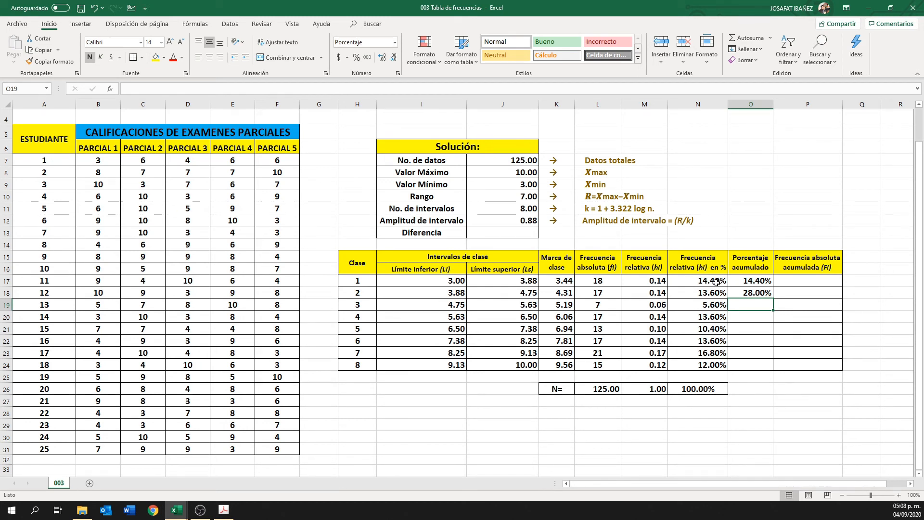
- Enter =N19 as the cumulative percentage of class 3 in O19
left_click(717, 293)
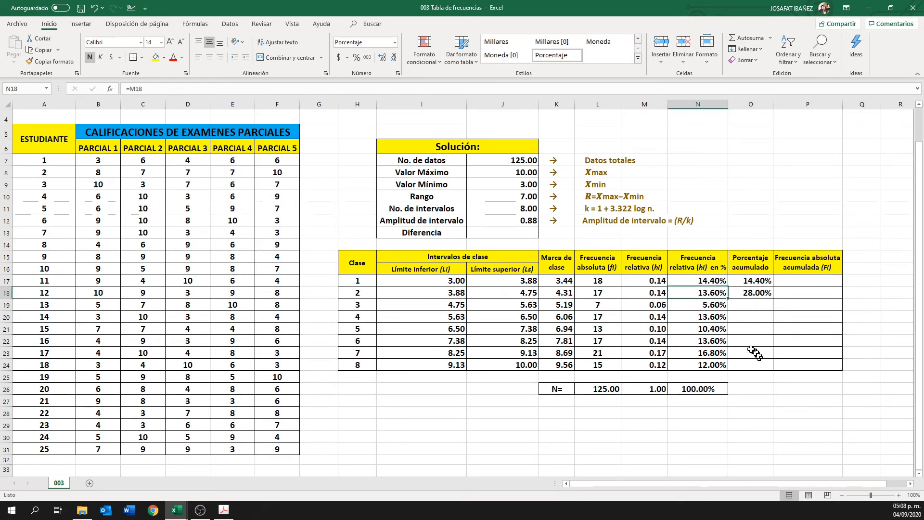
left_click(759, 329)
left_click(751, 303)
type("=")
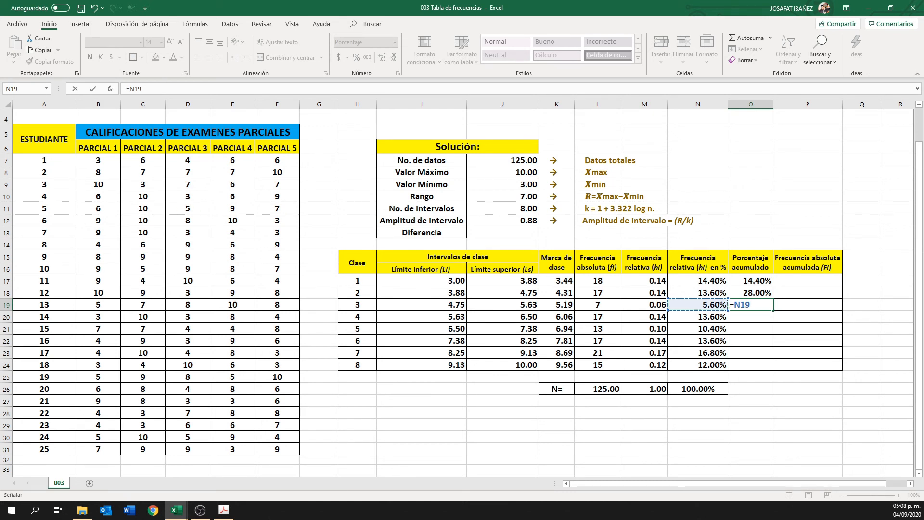
key("Return")
- Replace the formula for class 3's cumulative percentage in O19 with =O18+N19
left_click(759, 304)
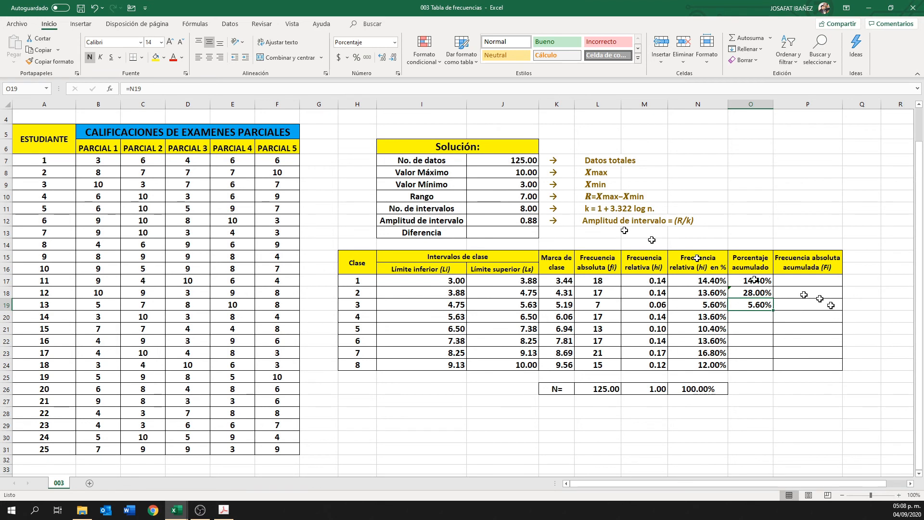
left_click(172, 88)
key("BackSpace")
key("BackSpace")
key("BackSpace")
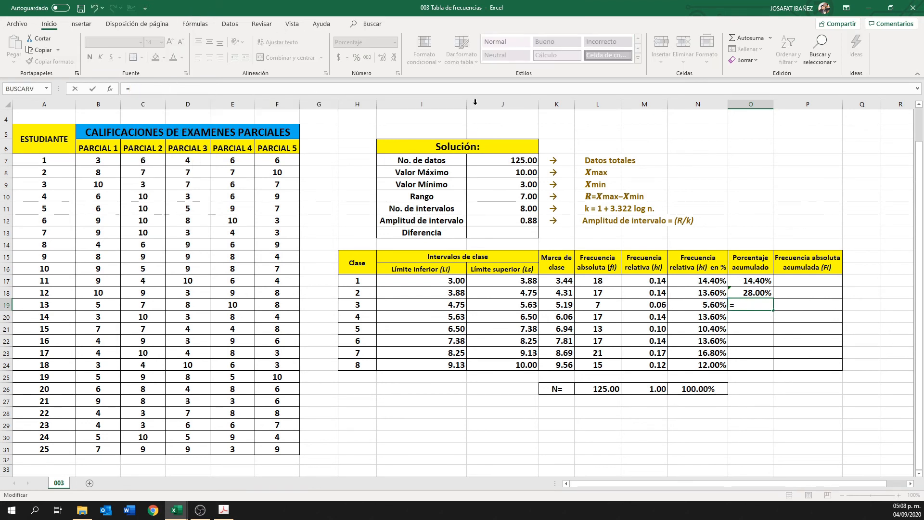
left_click(751, 292)
type("+")
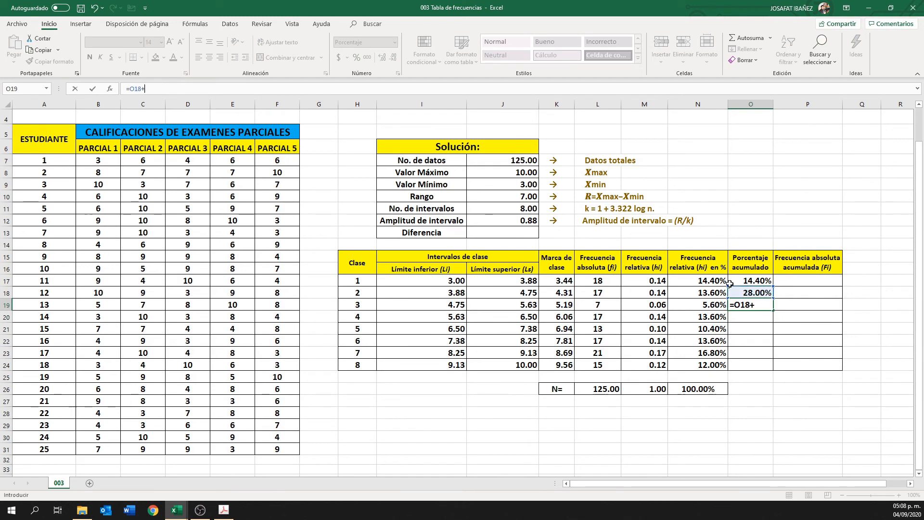
left_click(713, 307)
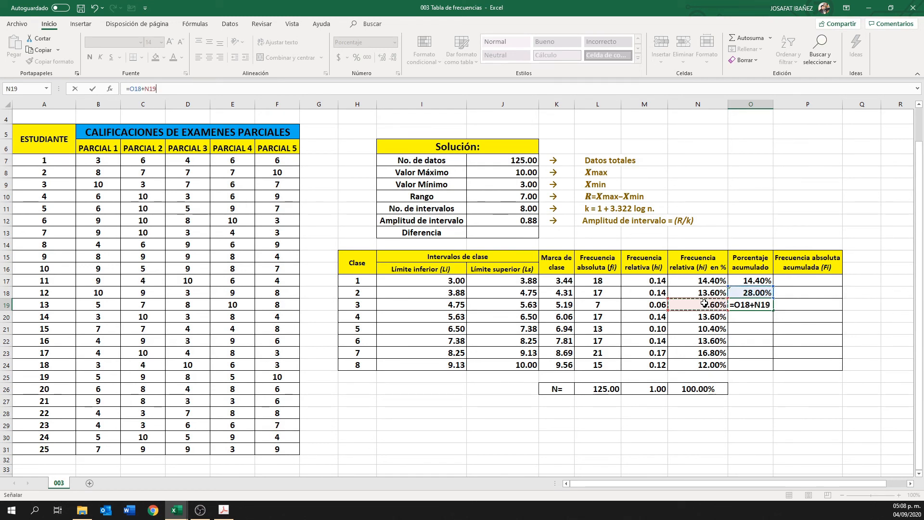
key("Return")
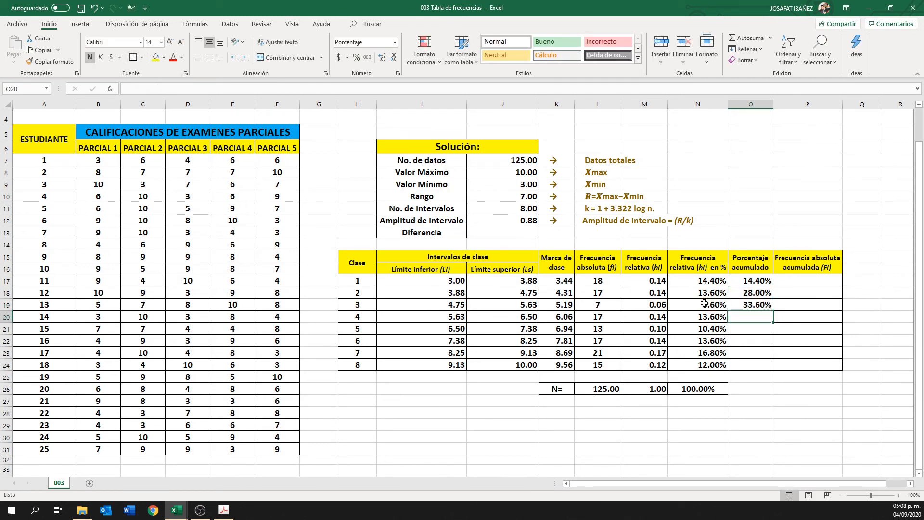
- Fill the cumulative percentage formula from O19 down through class 8 in O24
left_click(758, 305)
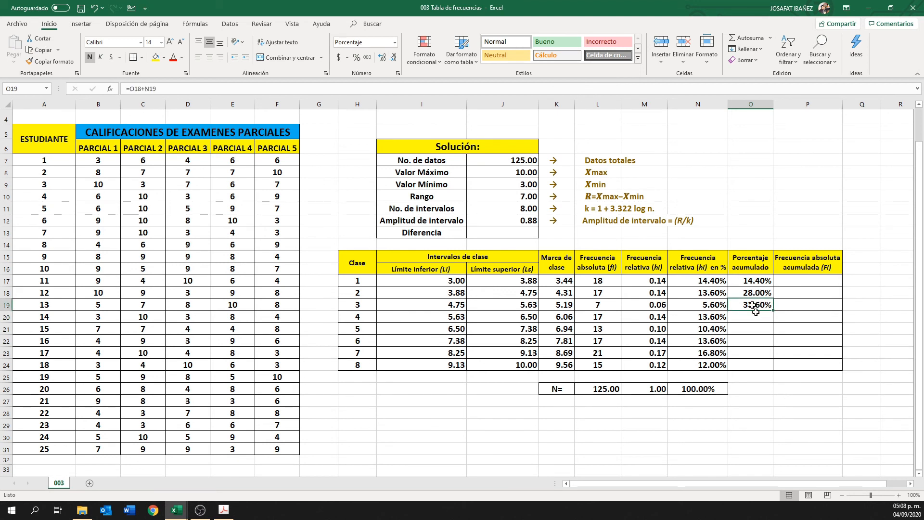
left_click_drag(773, 309, 775, 367)
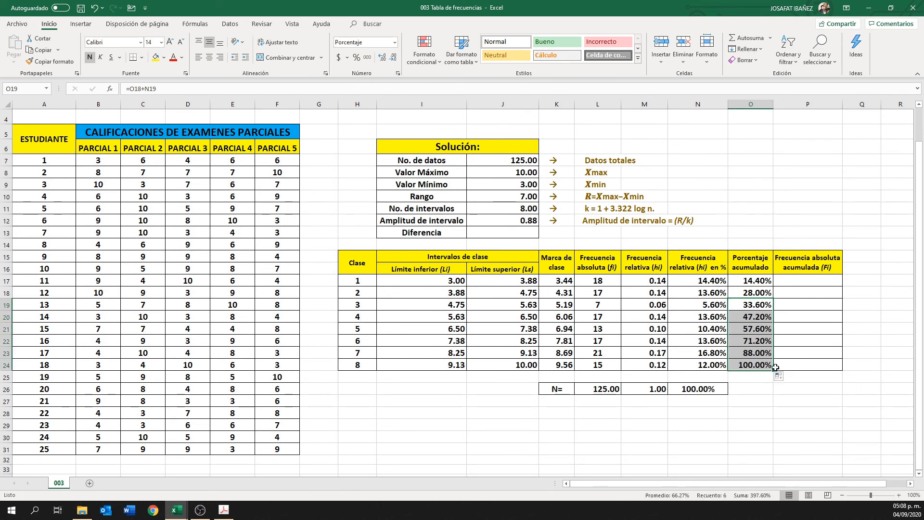
left_click(741, 364)
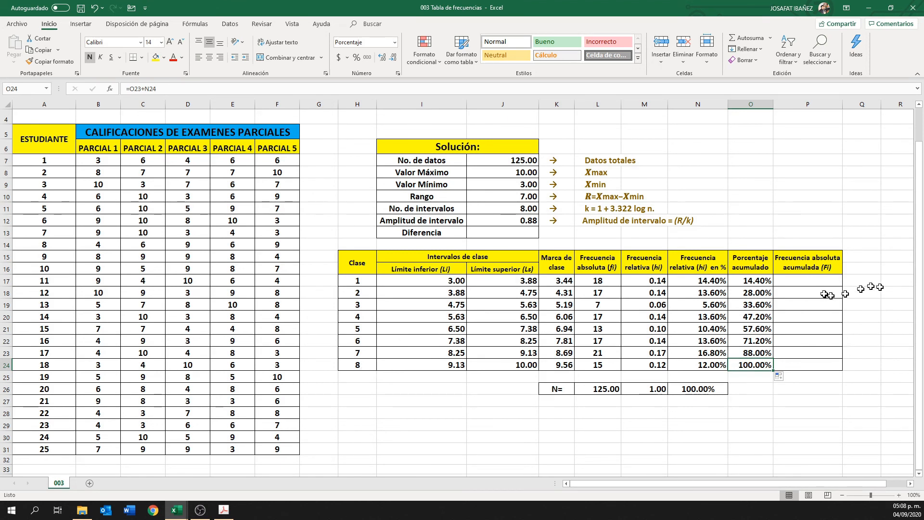
- Set the cumulative absolute frequency of class 1 in P17 to =L17
left_click(814, 282)
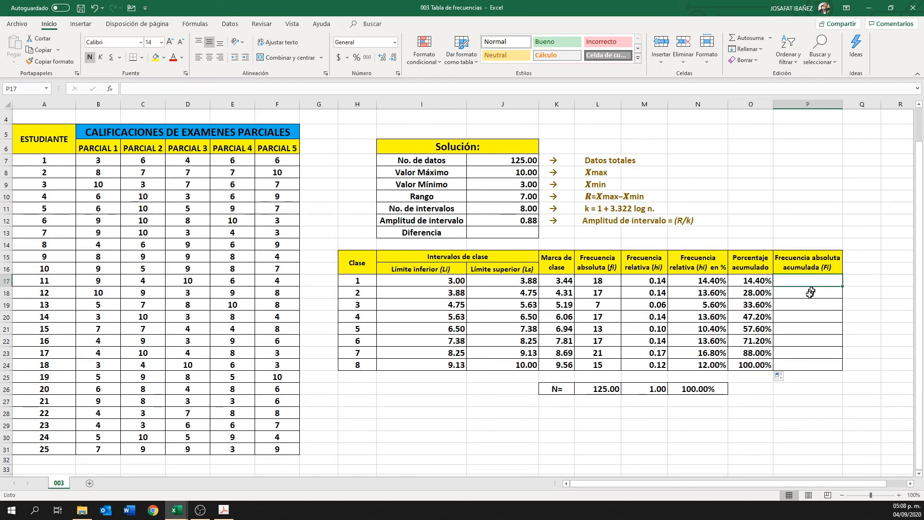
type("=")
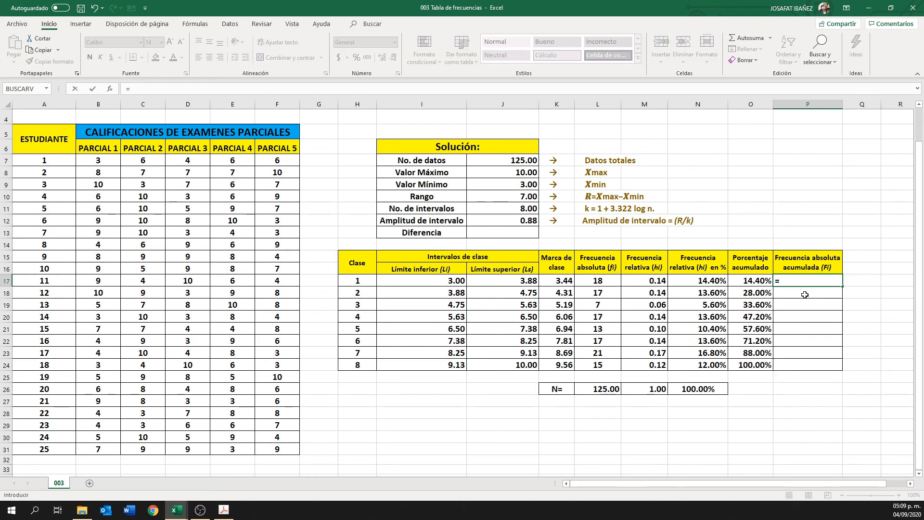
left_click(600, 280)
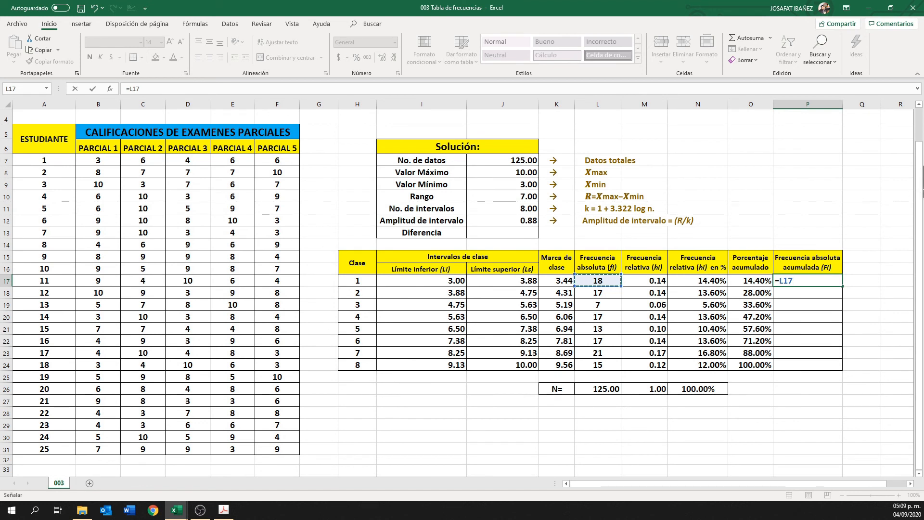
key("Return")
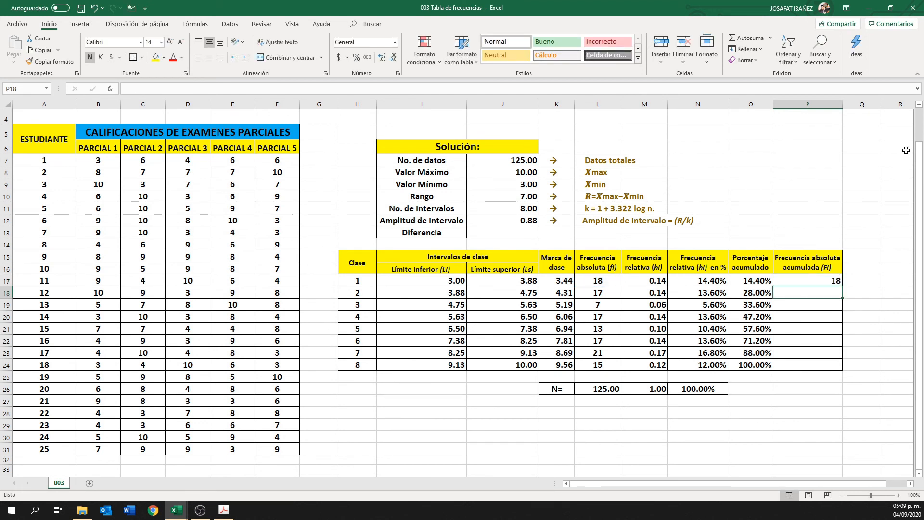
- Set the cumulative absolute frequency of class 2 in P18 to =P17+L18 and fill the formula down through P24
type("=")
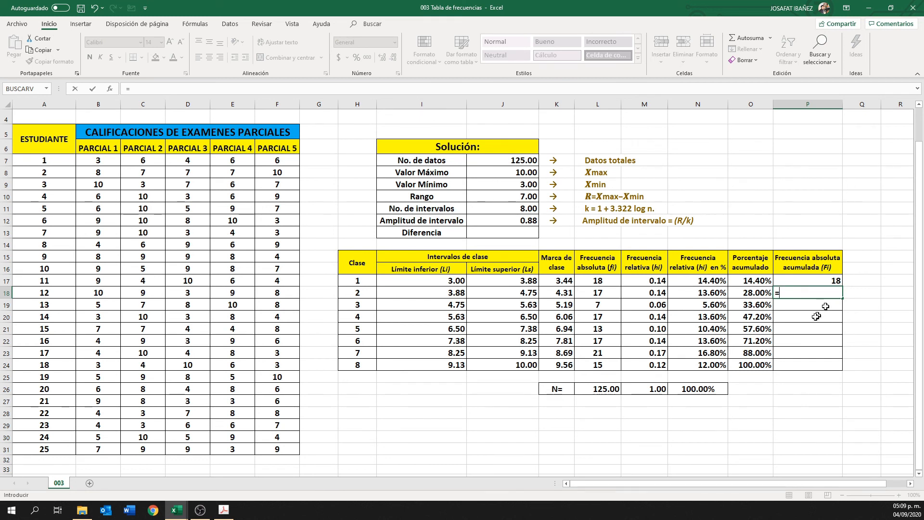
left_click(819, 283)
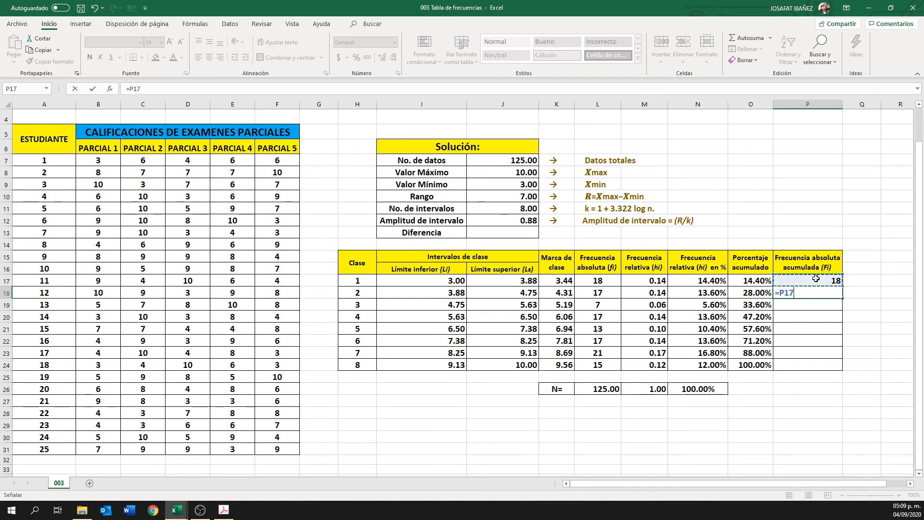
type("+")
left_click(596, 292)
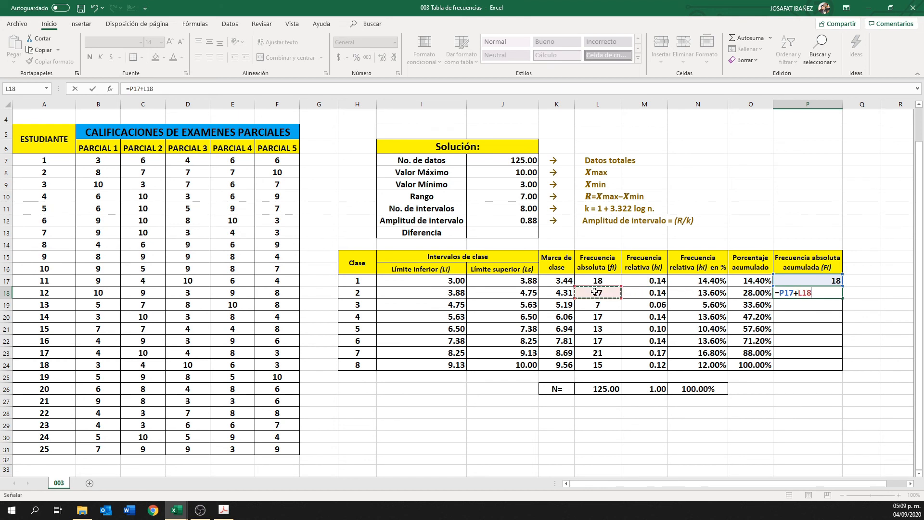
key("Return")
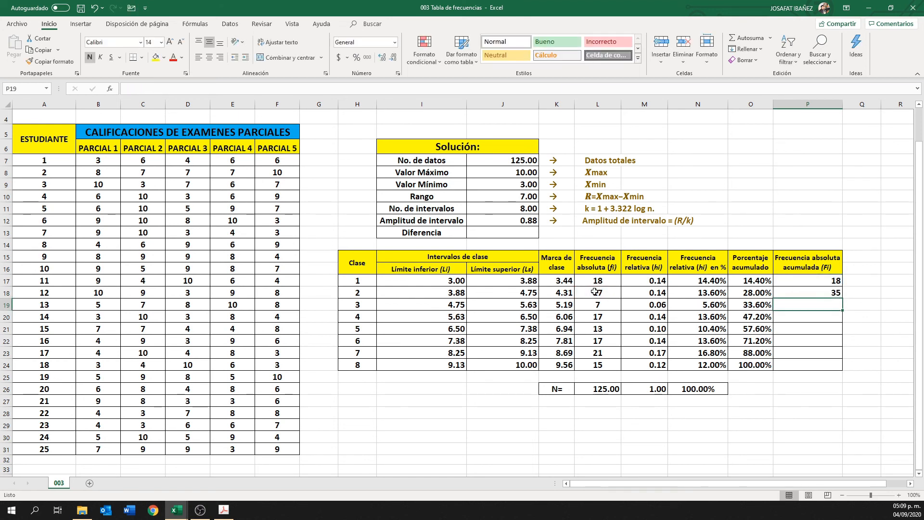
left_click(831, 294)
left_click_drag(841, 298, 837, 370)
- Highlight the class 8 cumulative absolute frequency in P24 with a yellow fill and save the workbook
left_click(836, 367)
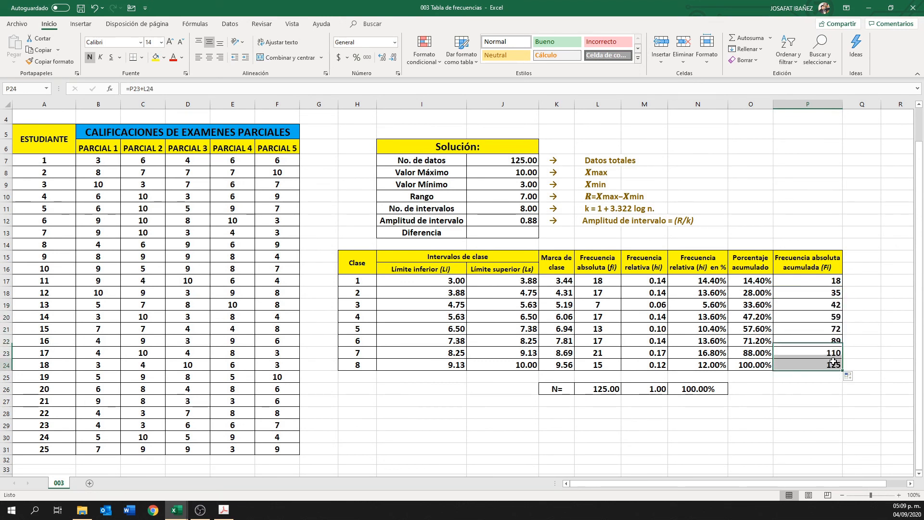
left_click(157, 60)
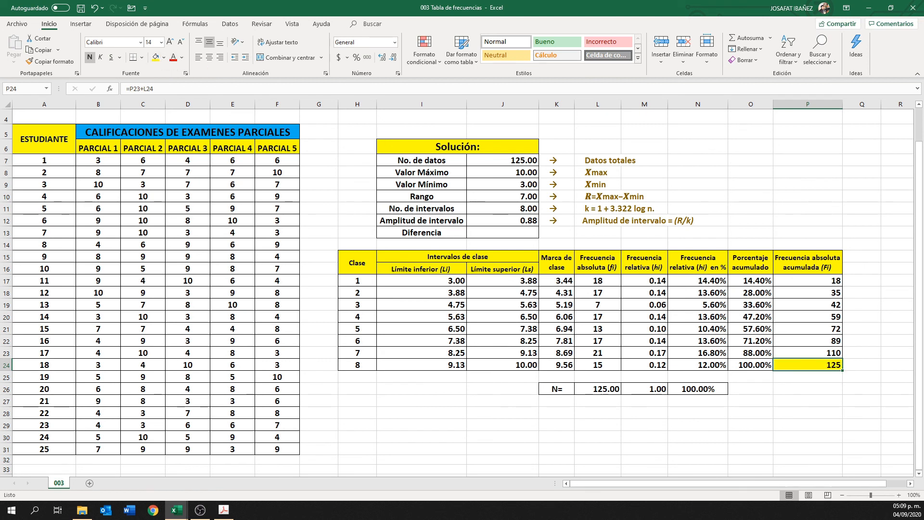
left_click(769, 421)
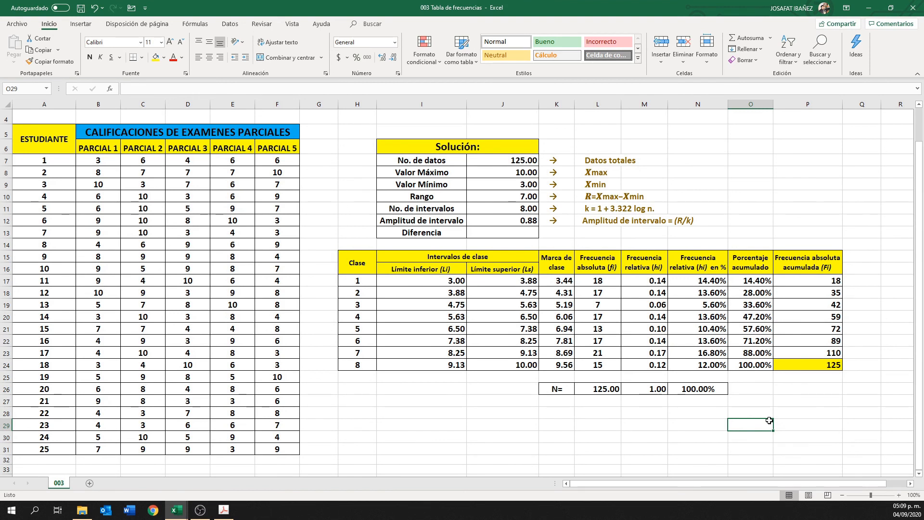
left_click(81, 8)
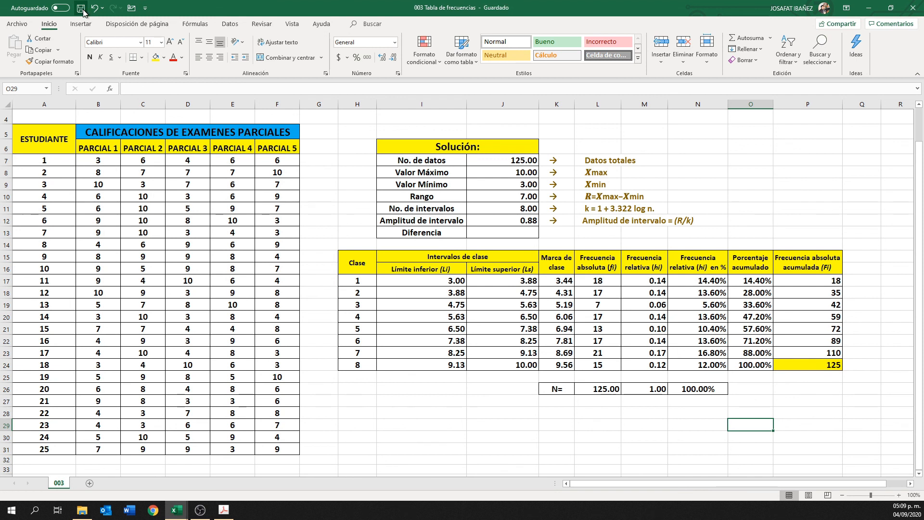